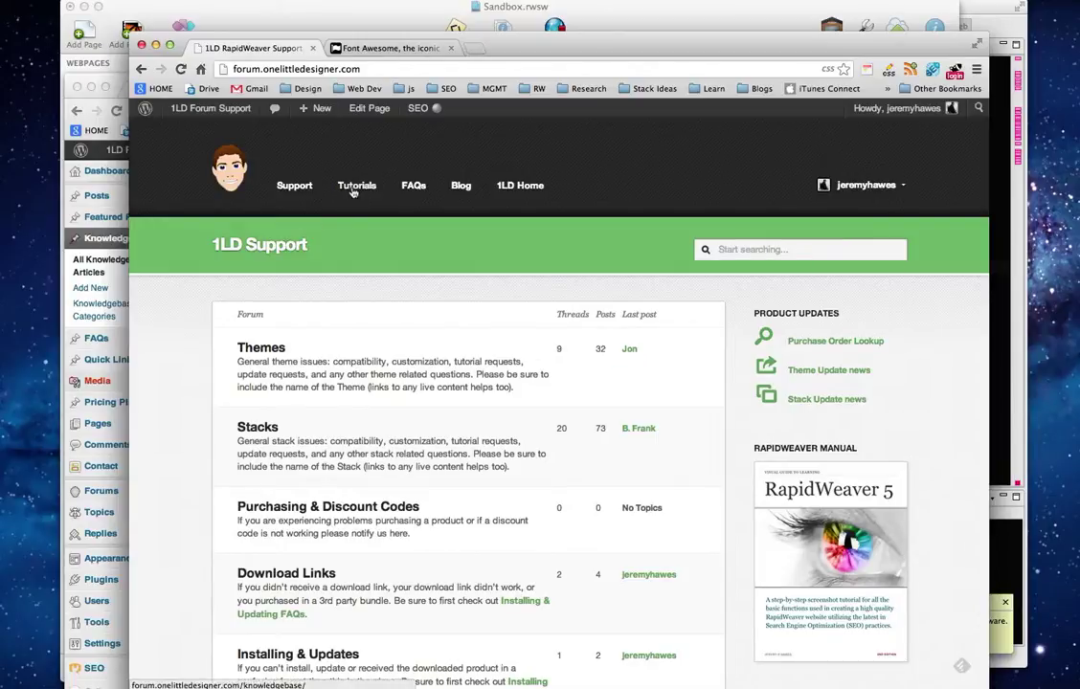
- Search the forum Knowledgebase for 'Adding & Using Web Icons' and open that article
left_click(372, 70)
left_click(353, 188)
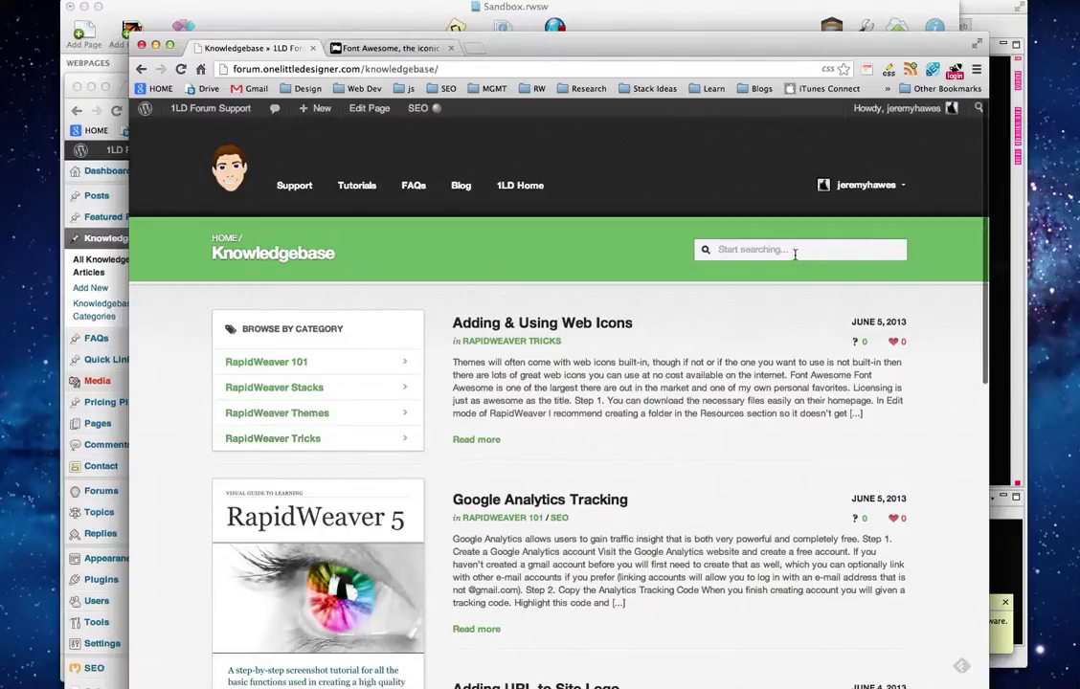
left_click(728, 249)
type("Adding & Using We")
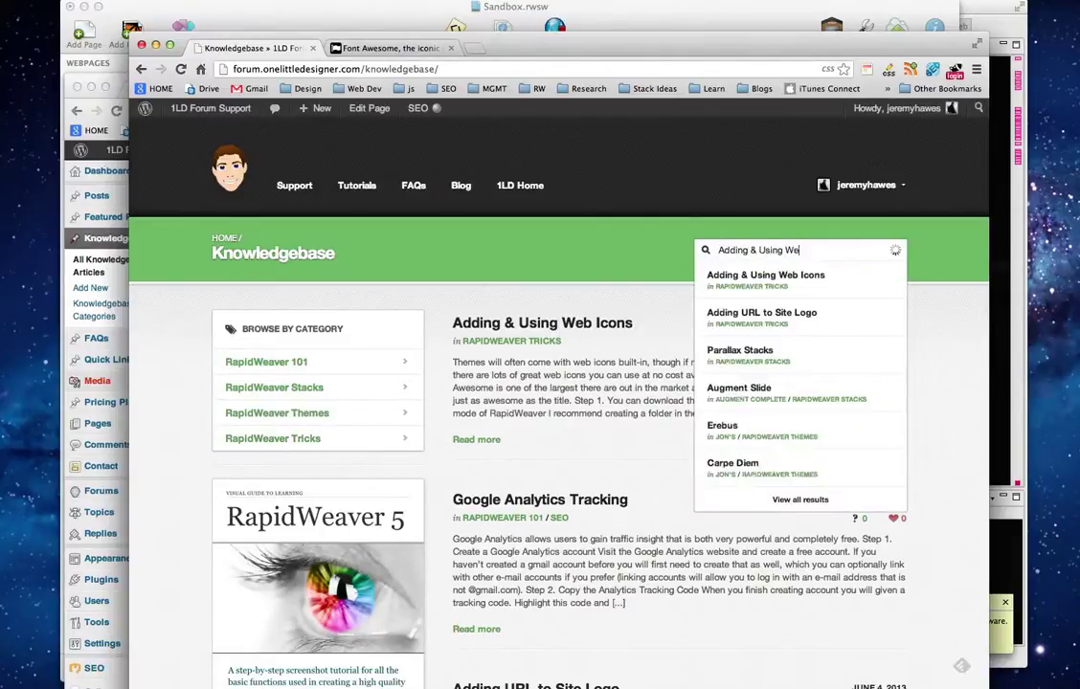
type("b Icons")
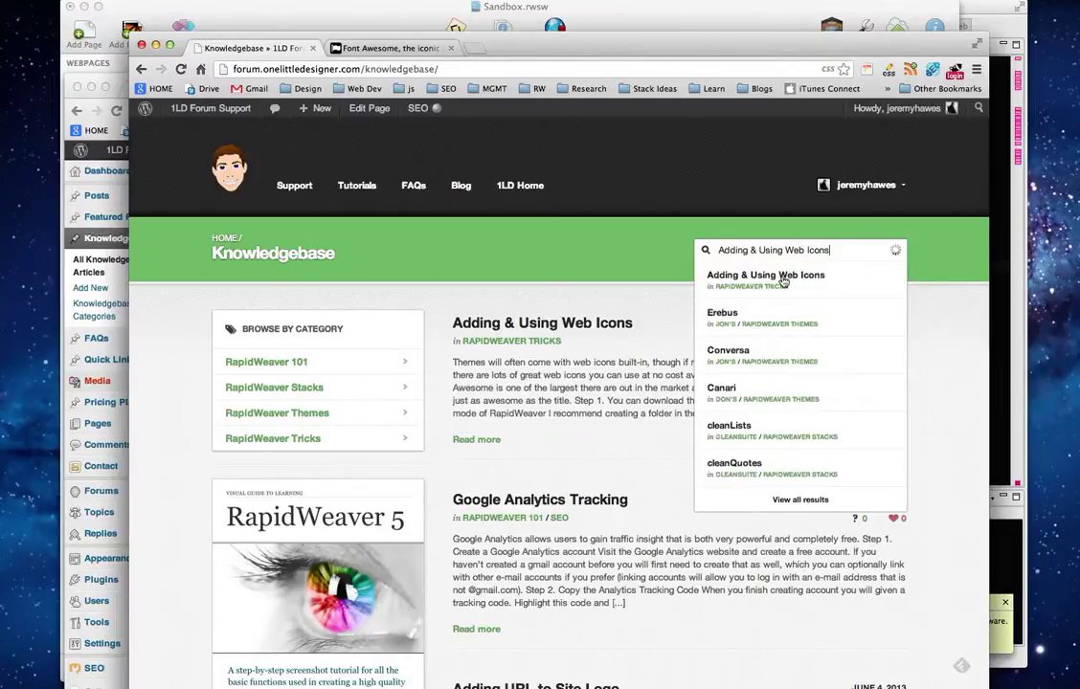
left_click(547, 326)
- Open the article's Font Awesome download link in a new tab, then return to the article
scroll(687, 332, "down", 1)
scroll(686, 332, "down", 4)
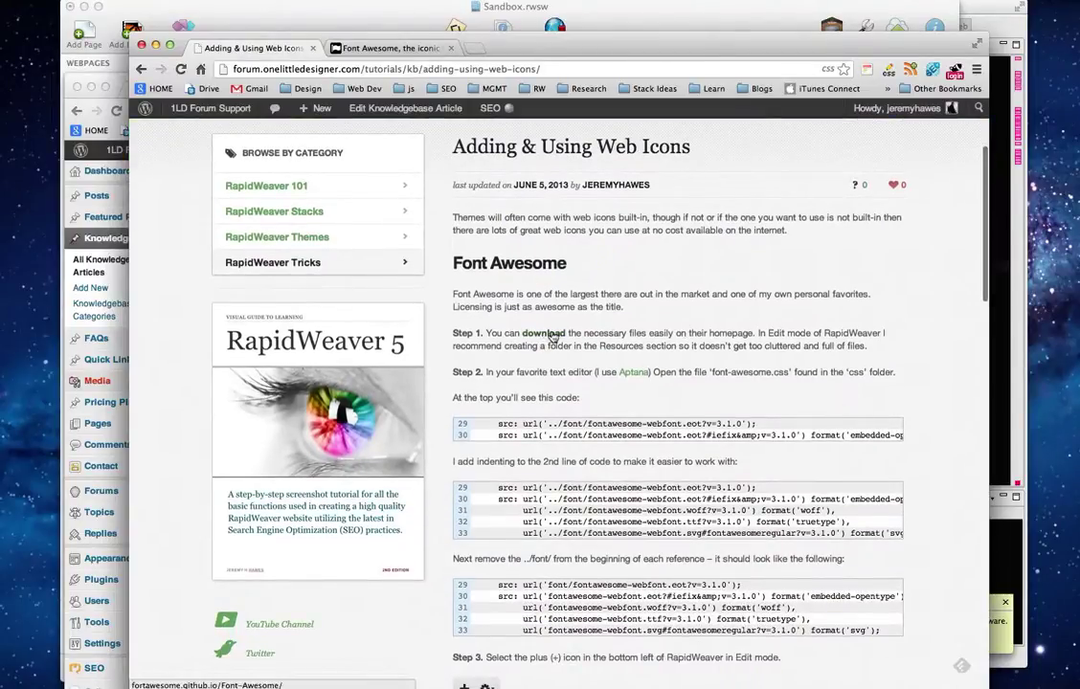
left_click(553, 335)
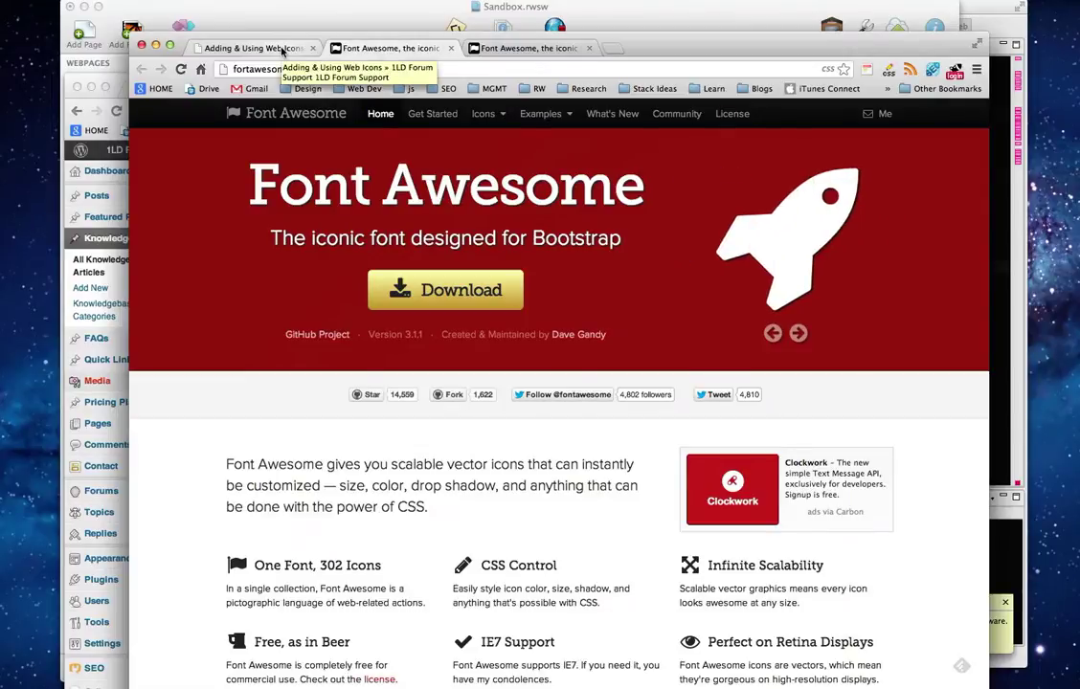
left_click(254, 48)
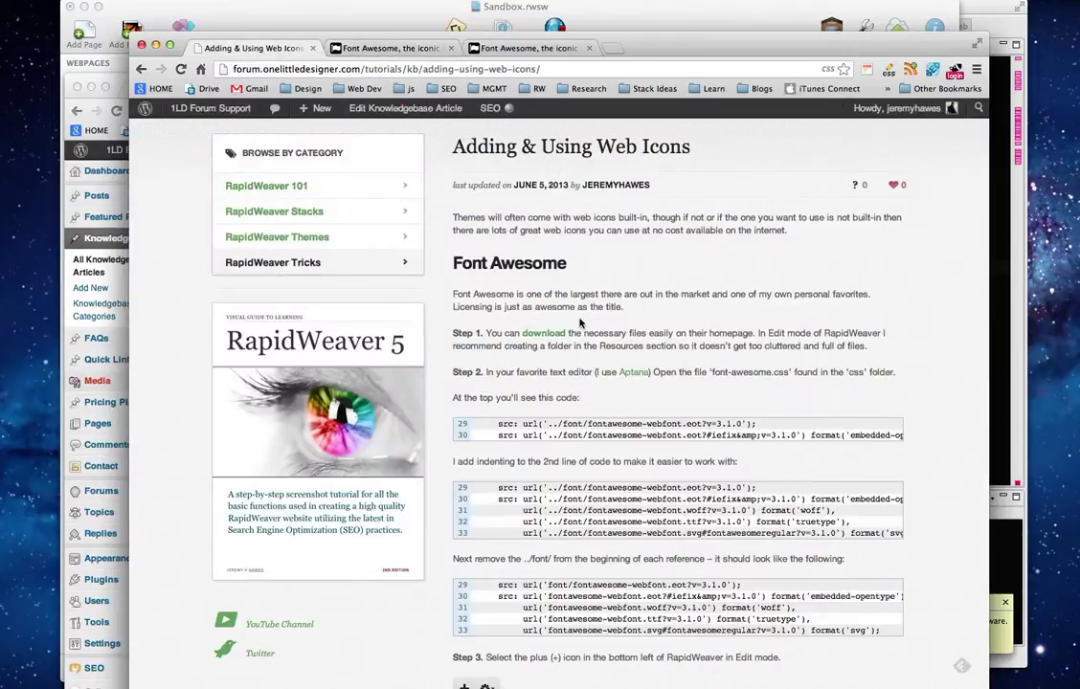
scroll(590, 328, "down", 2)
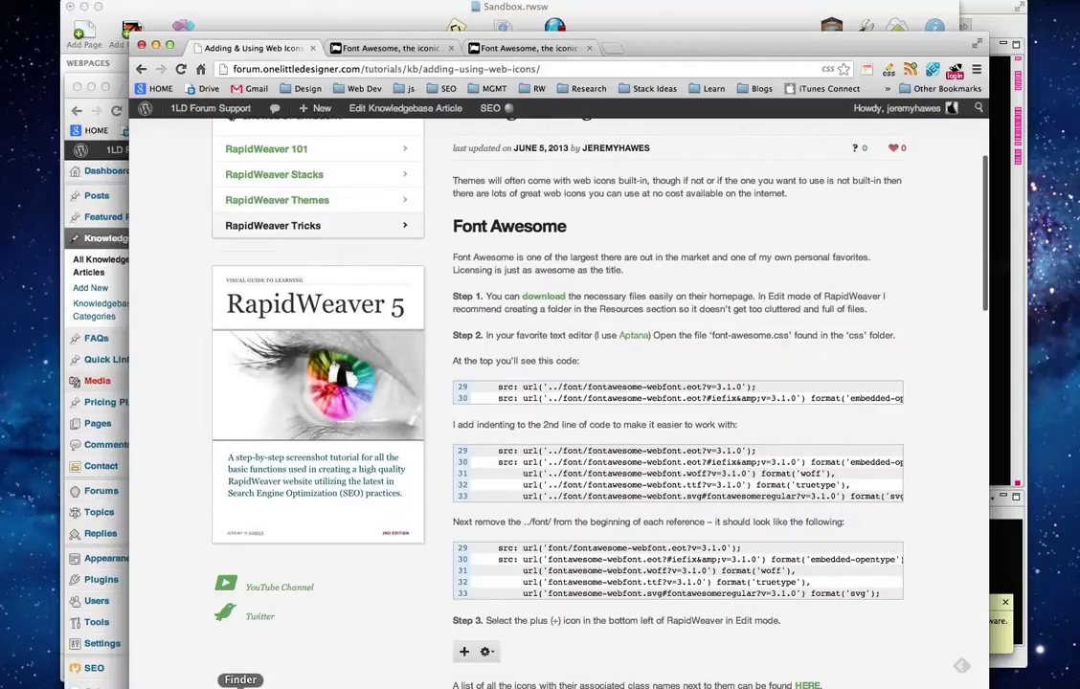
- Open font-awesome.css from Desktop > font-awesome > css in Aptana Studio 3
left_click(240, 661)
left_click(607, 167)
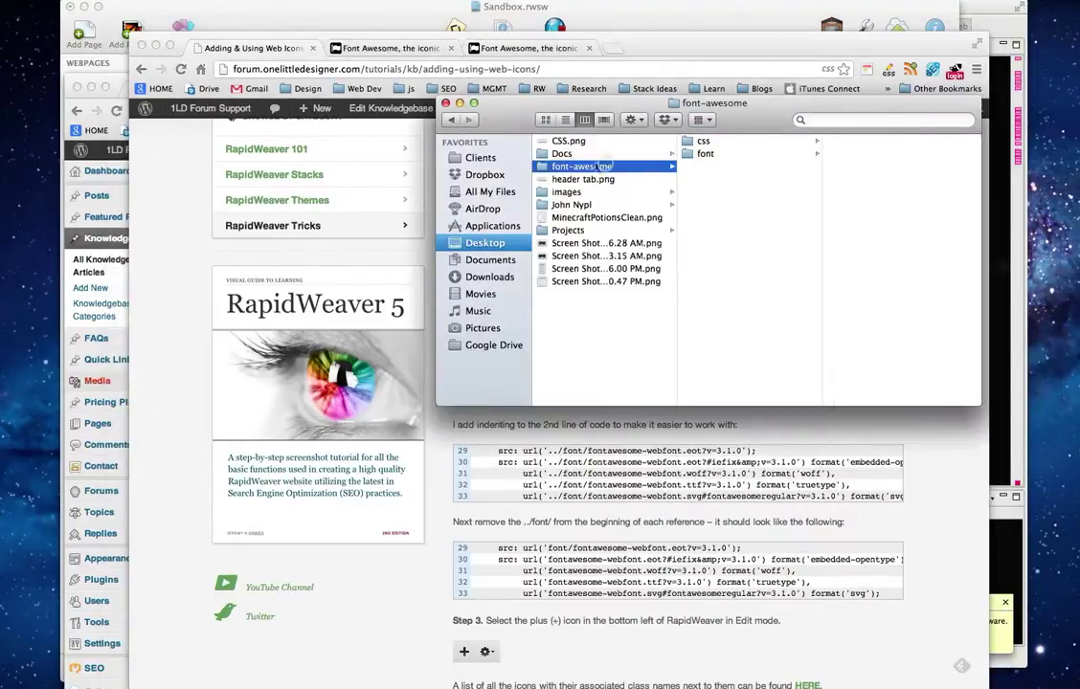
left_click(706, 153)
left_click(707, 142)
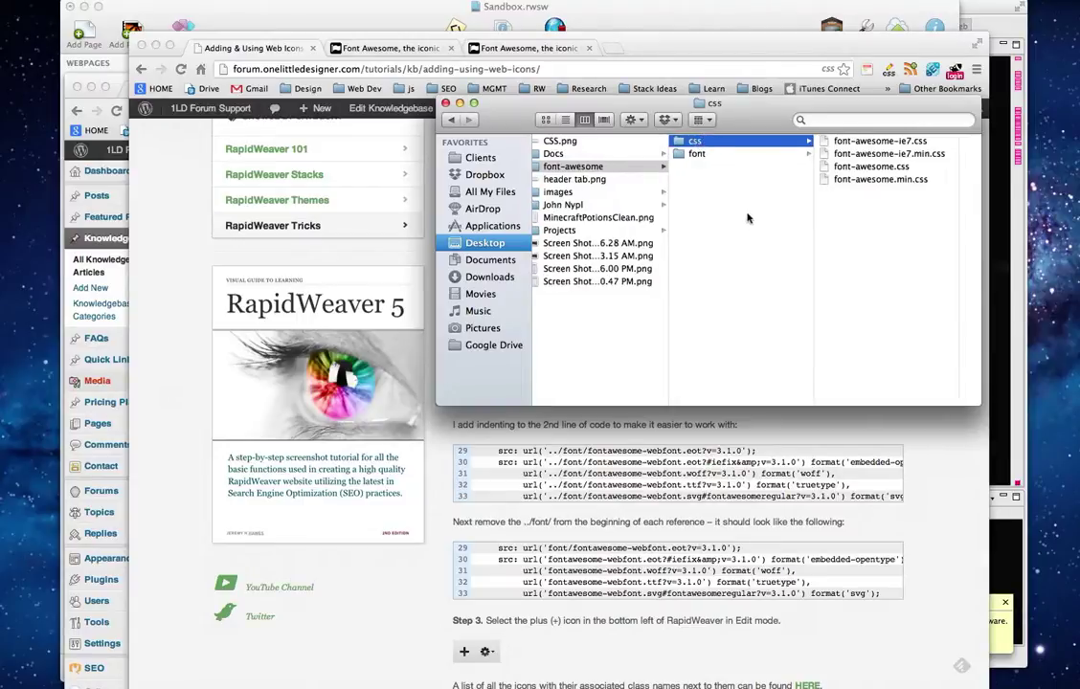
left_click(709, 154)
left_click(743, 142)
left_click(766, 166)
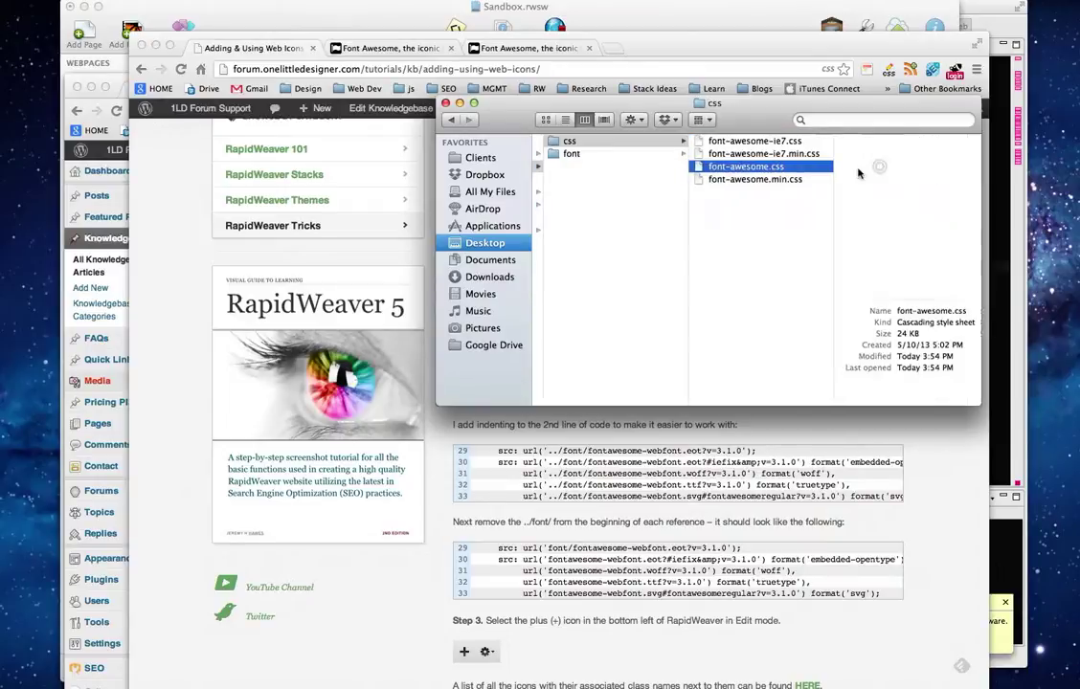
right_click(757, 168)
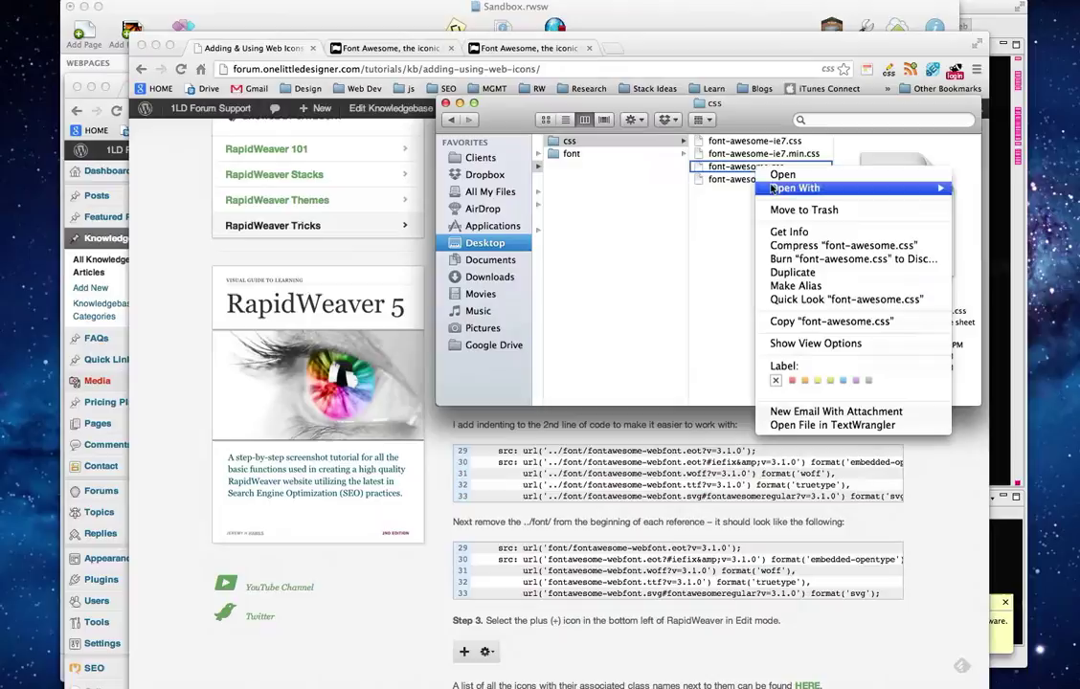
mouse_move(843, 189)
left_click(983, 191)
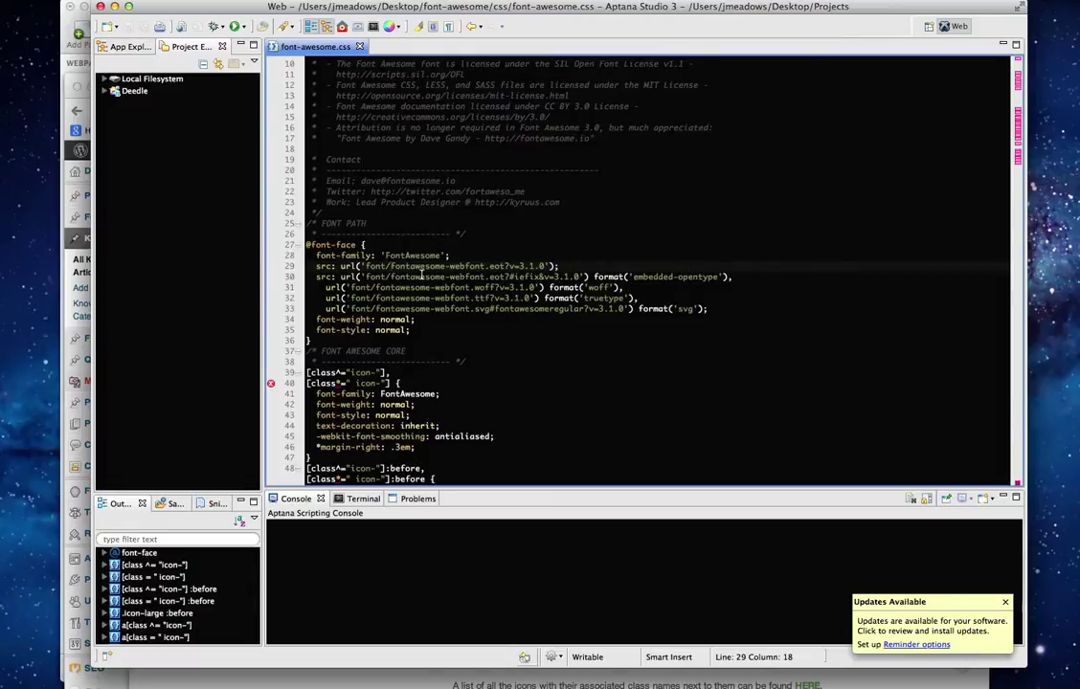
left_click(363, 266)
mouse_move(454, 263)
type("../")
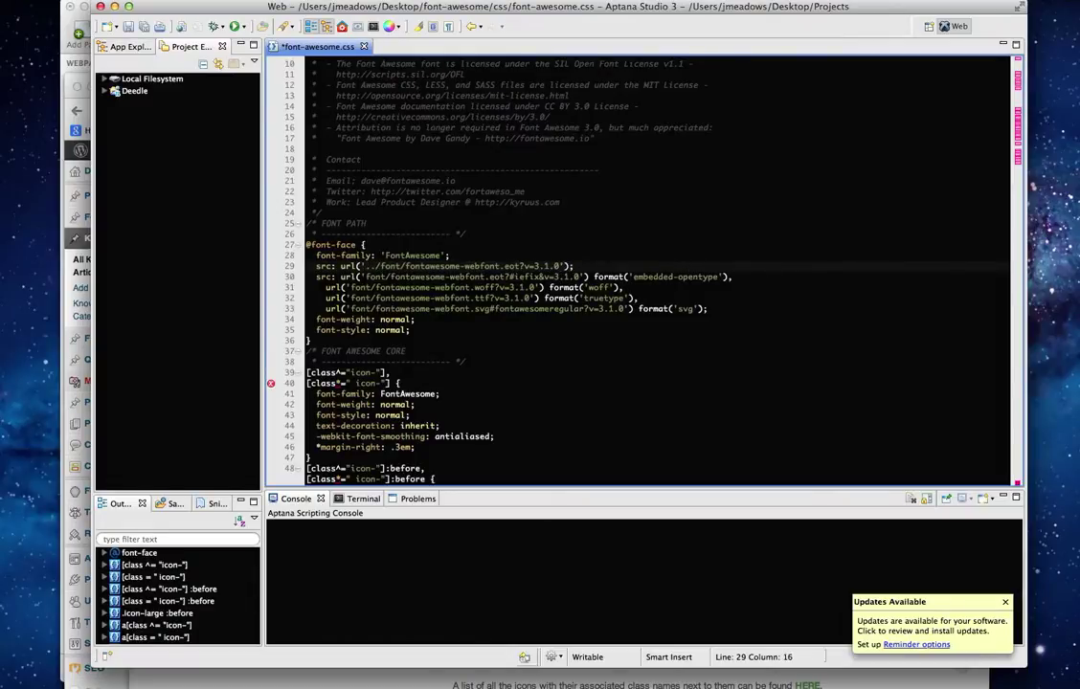
left_click(365, 277)
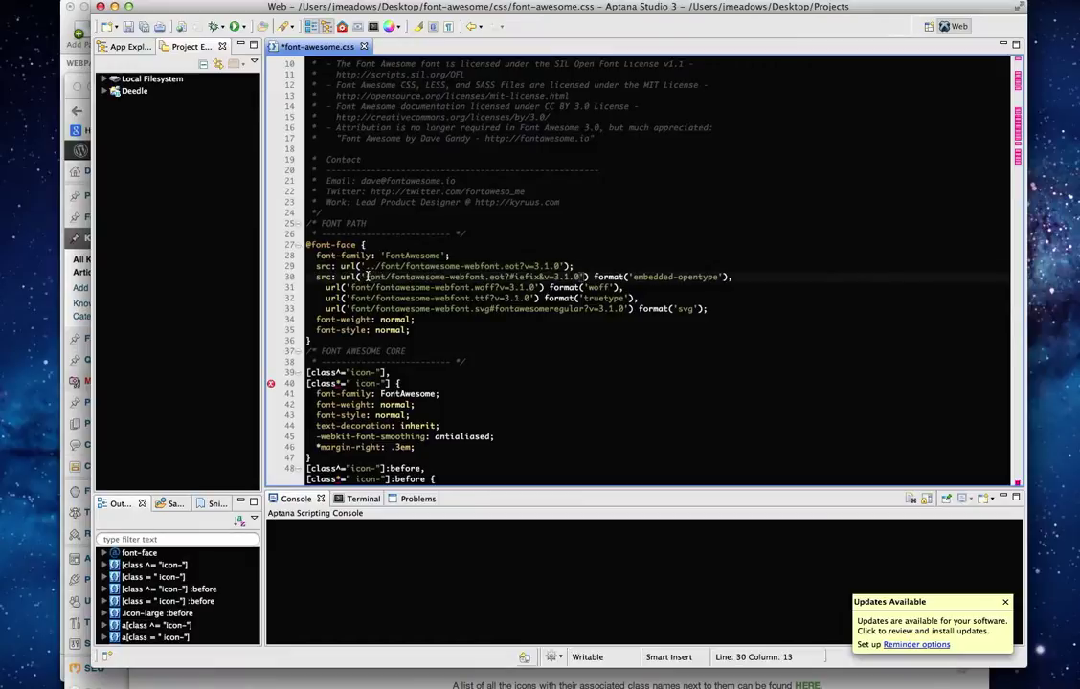
type("../")
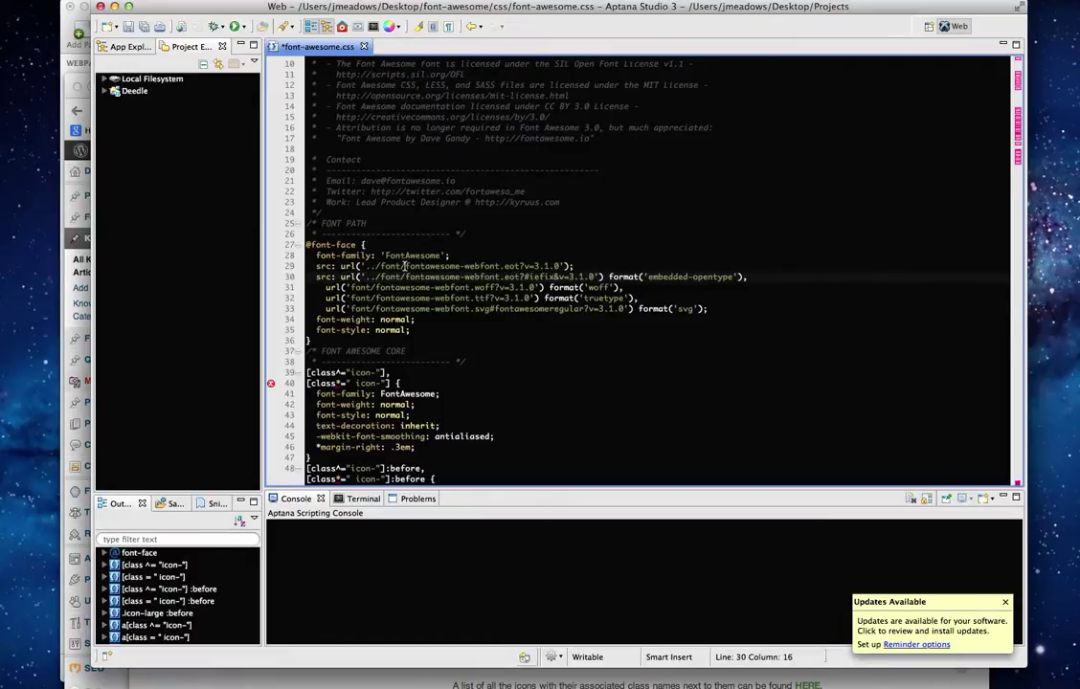
left_click_drag(405, 267, 366, 267)
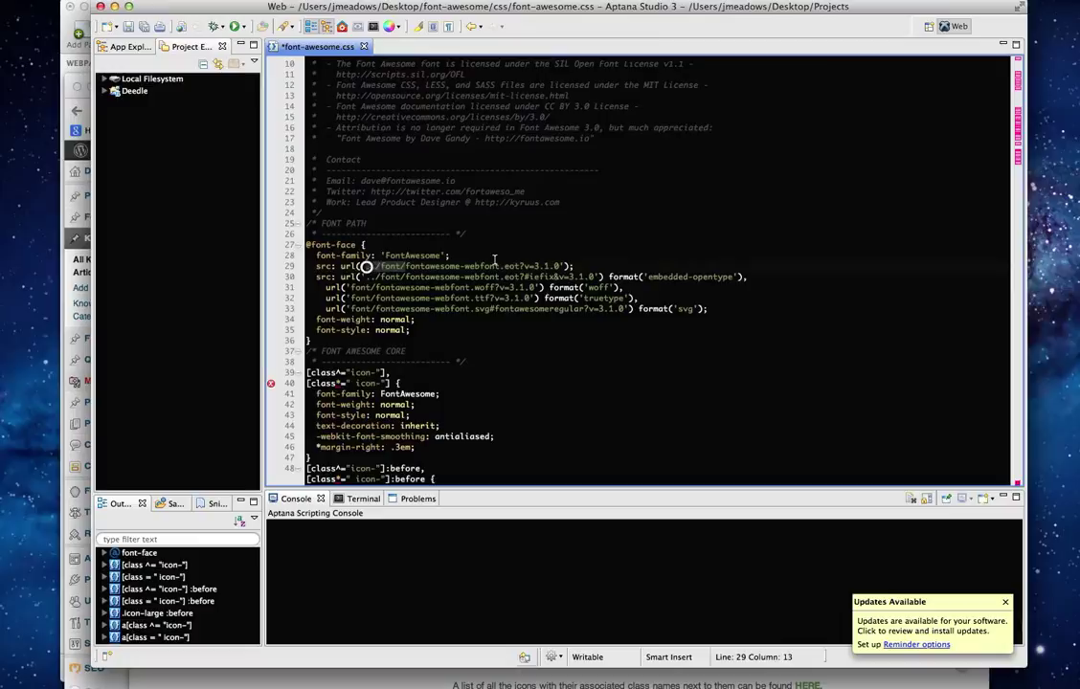
key("BackSpace")
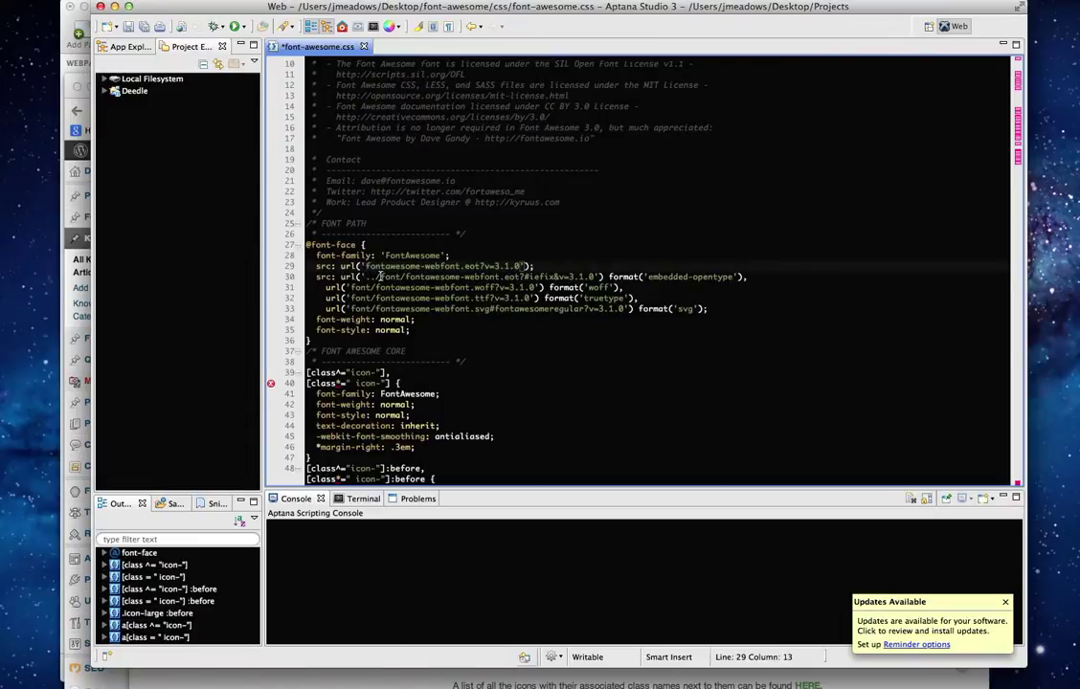
left_click(369, 277)
left_click_drag(363, 277, 369, 277)
key("BackSpace")
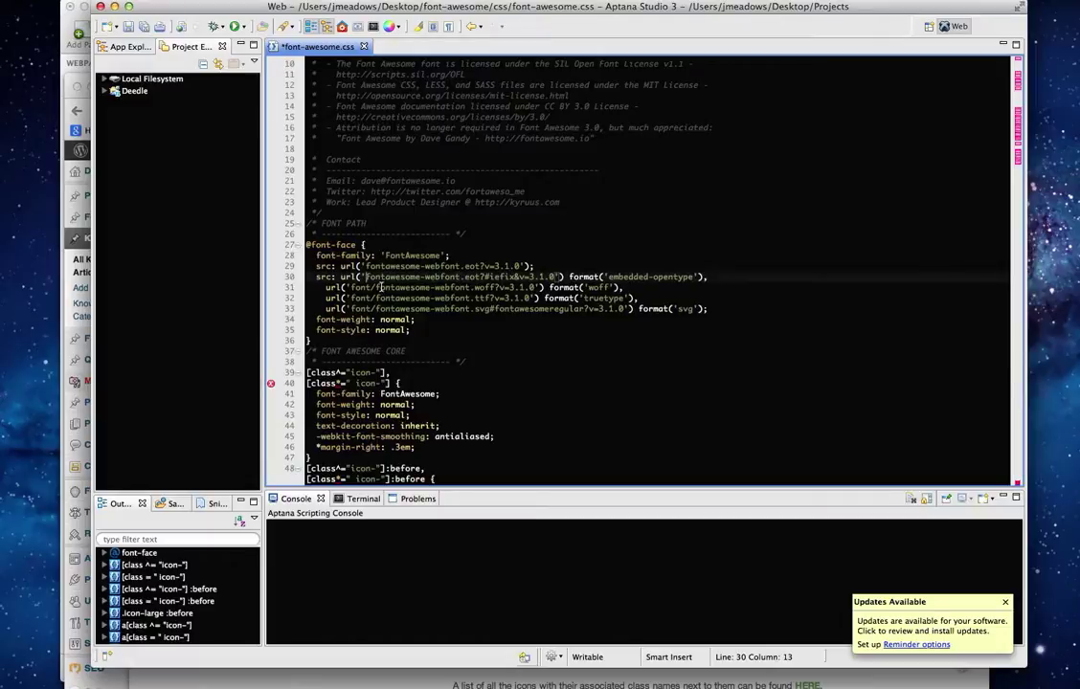
- Delete 'font/' from the urls on lines 31–33 and save font-awesome.css
left_click_drag(376, 287, 352, 308)
key("BackSpace")
key("BackSpace")
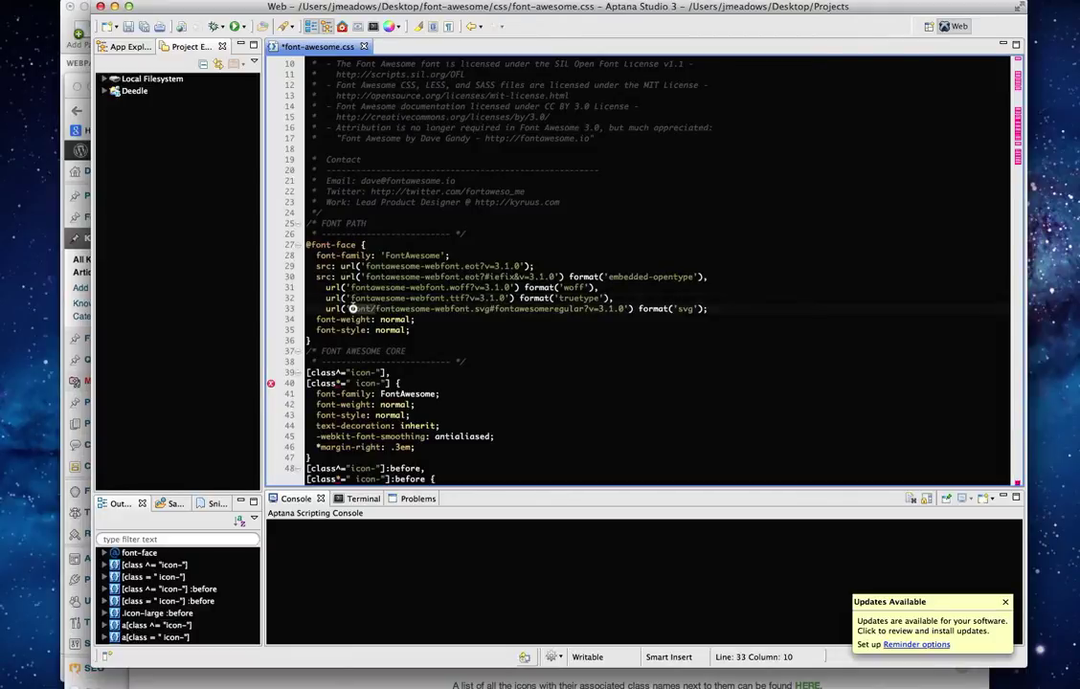
key("BackSpace")
key("super+s")
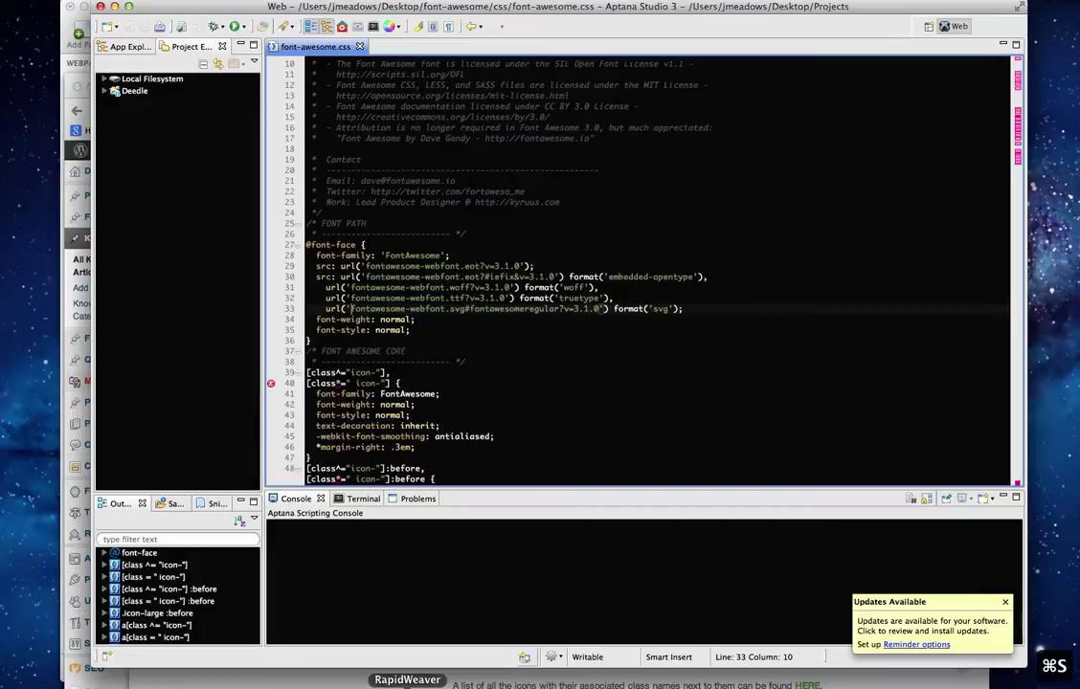
left_click(407, 685)
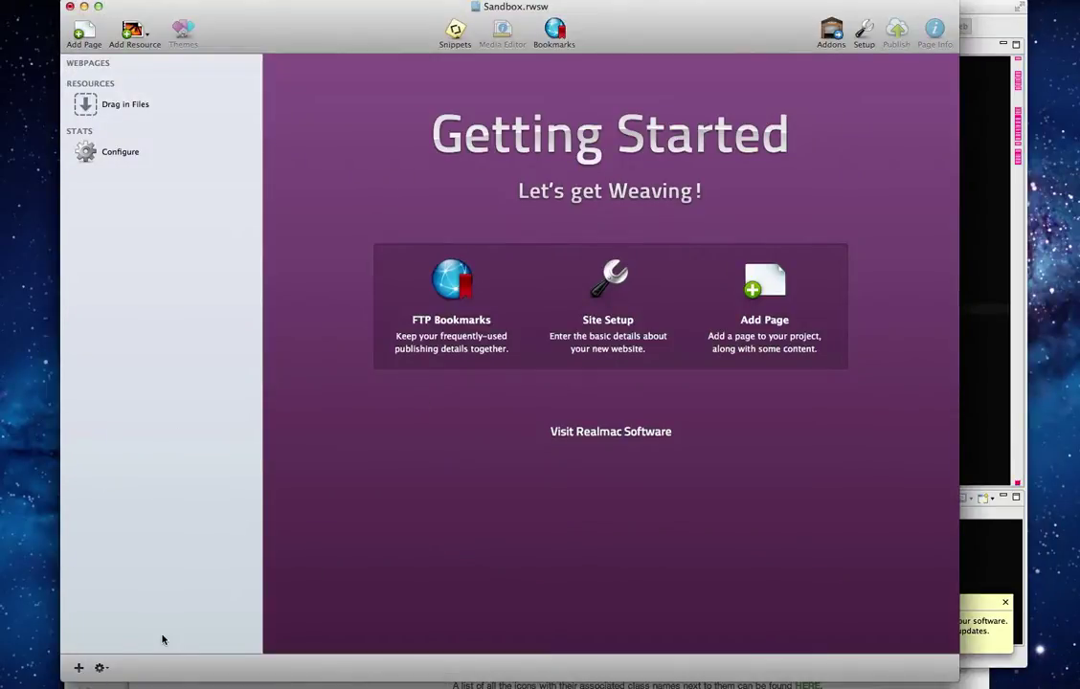
- Add a new resource folder named 'font' in RapidWeaver
left_click(79, 668)
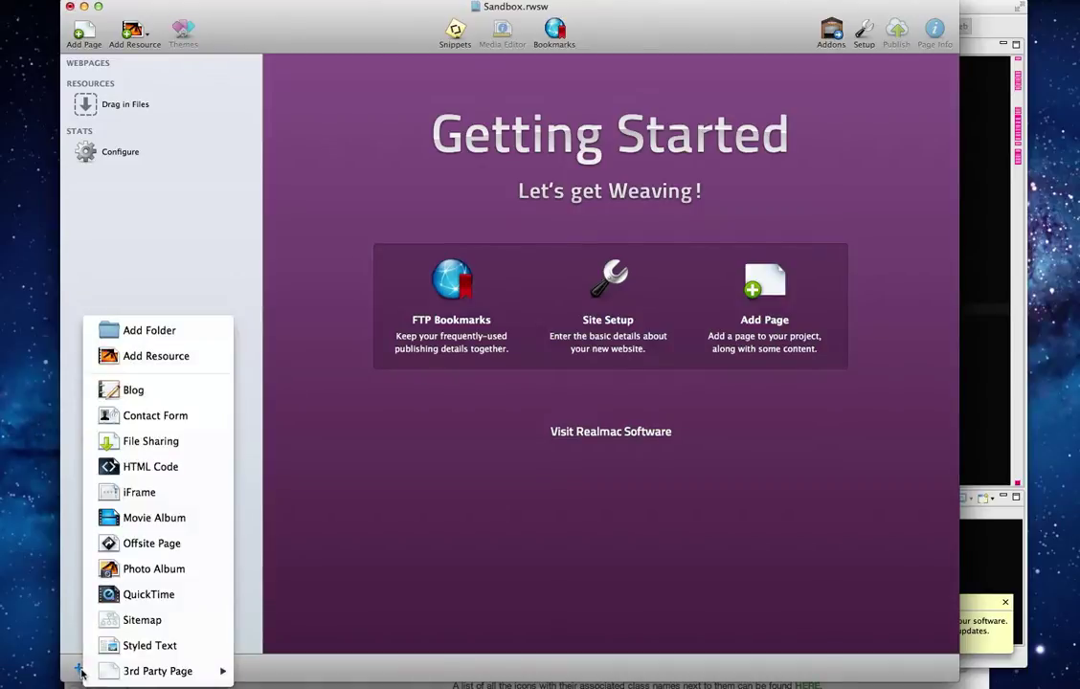
left_click(166, 331)
type("font")
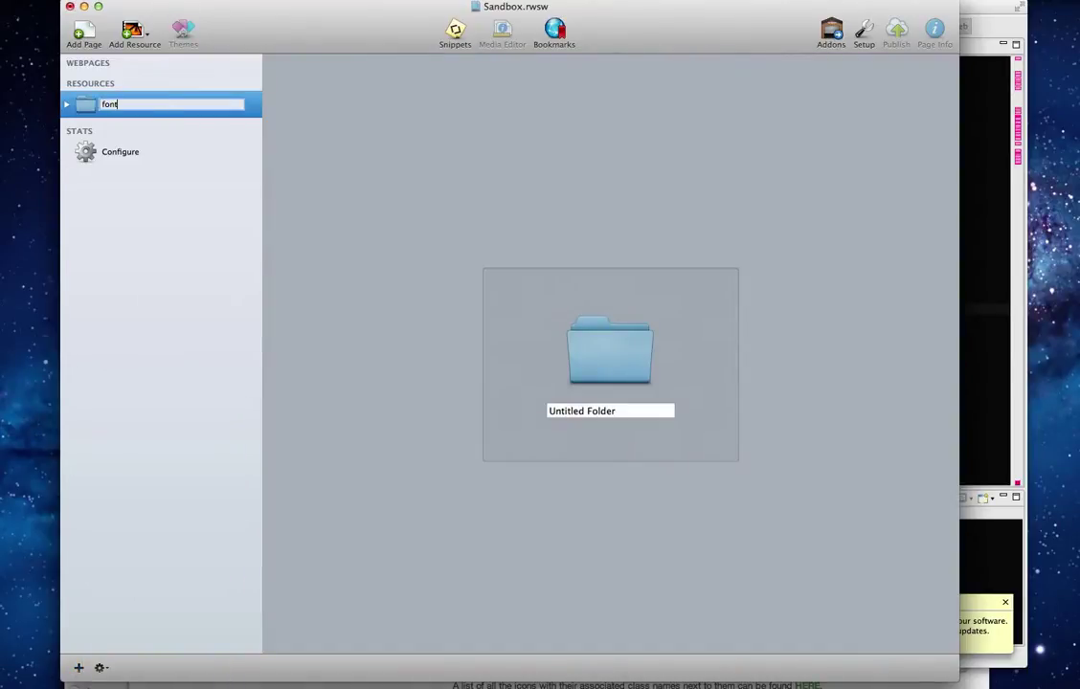
key("Return")
- Drag the five Font Awesome font files from Finder into the font resource
left_click(241, 686)
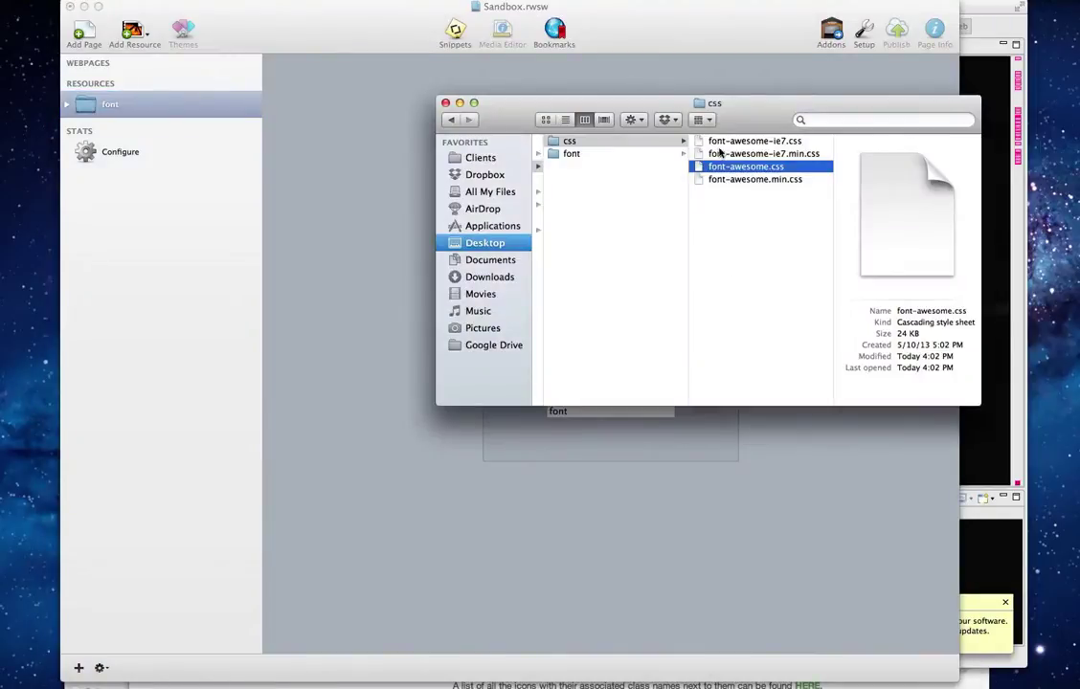
left_click(568, 141)
left_click(571, 154)
left_click(757, 141)
left_click(745, 192, "shift")
left_click_drag(745, 197, 137, 107)
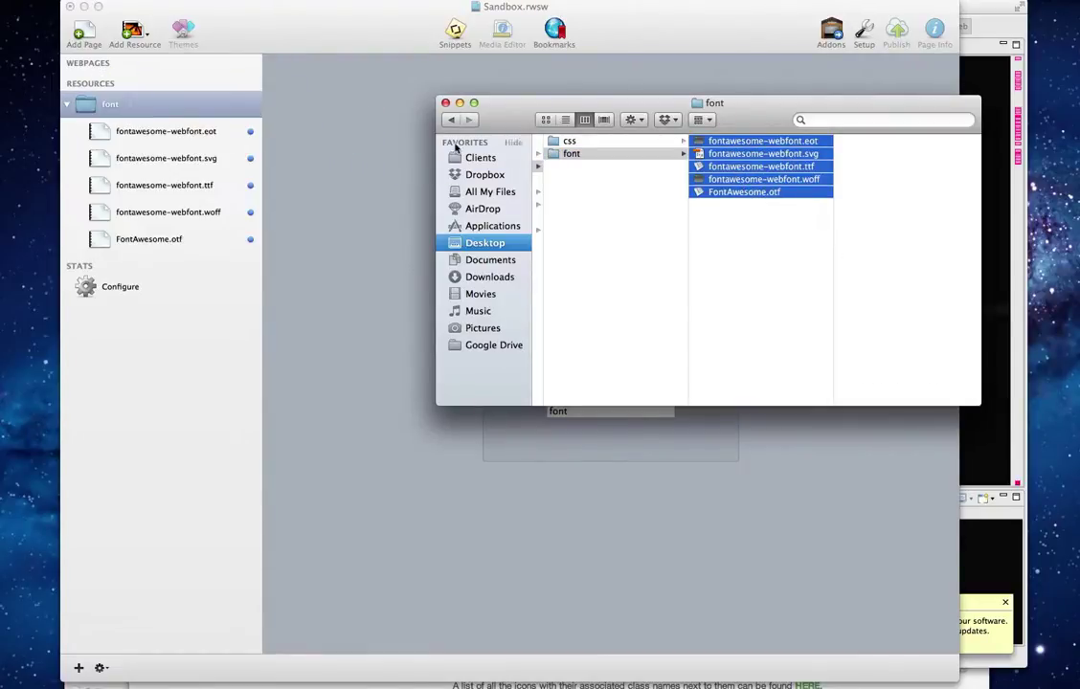
- Add font-awesome-ie7.min.css and font-awesome.css to the font resource
left_click(563, 141)
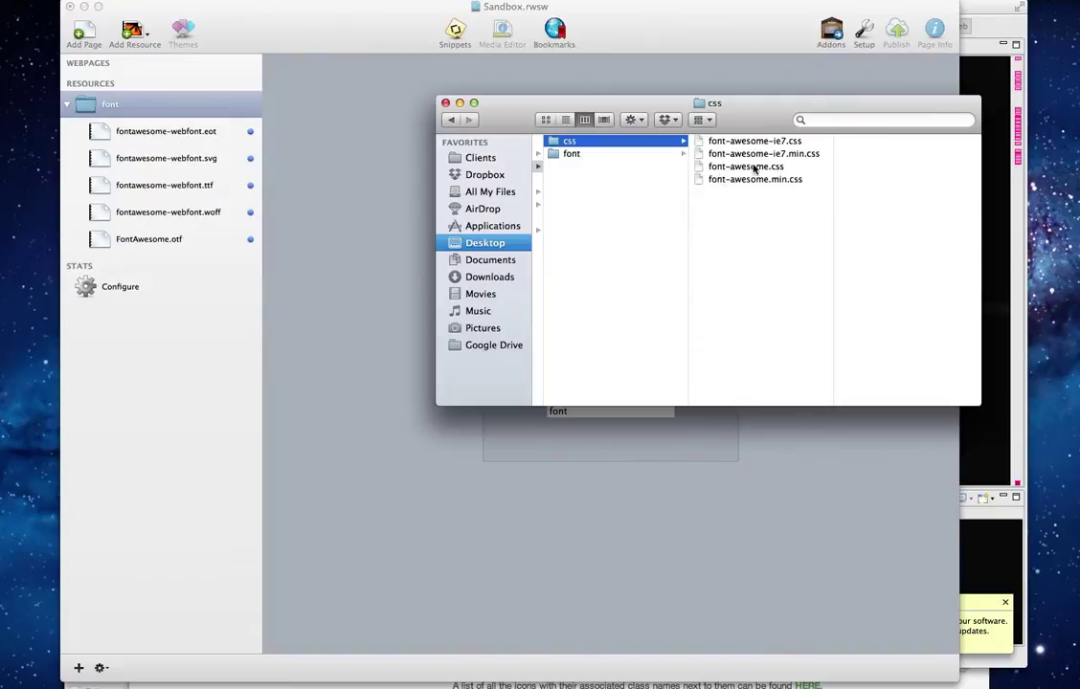
left_click_drag(750, 156, 119, 104)
left_click(750, 168)
left_click_drag(745, 170, 172, 107)
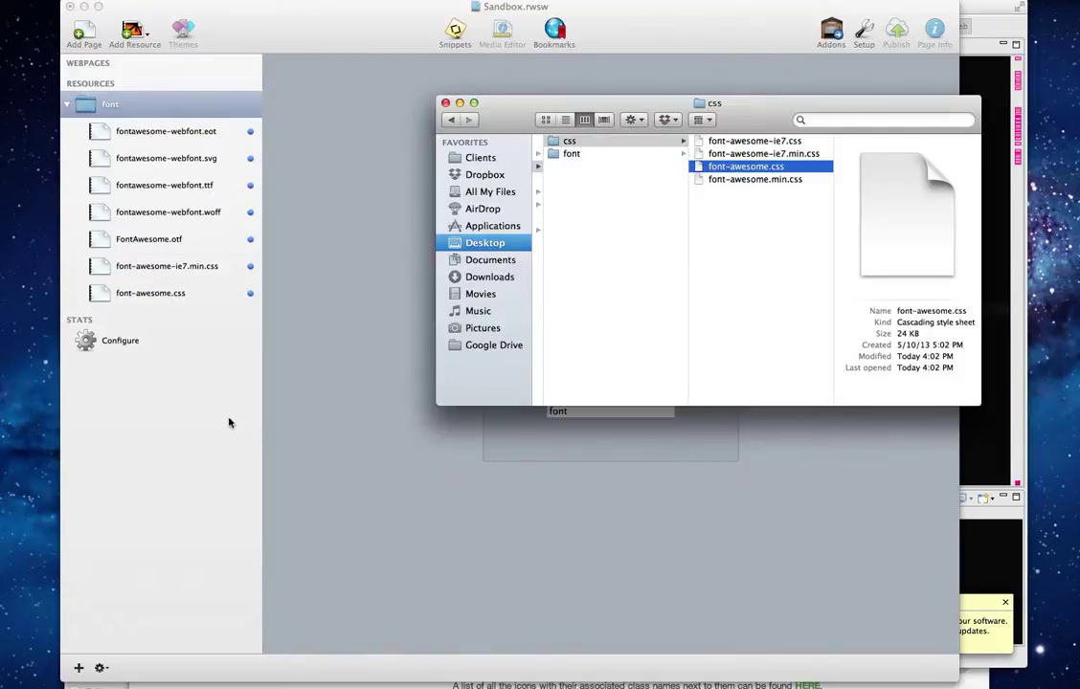
left_click(202, 439)
- Add a new Stacks page to the site
left_click(82, 30)
scroll(345, 383, "down", 2)
left_click(257, 416)
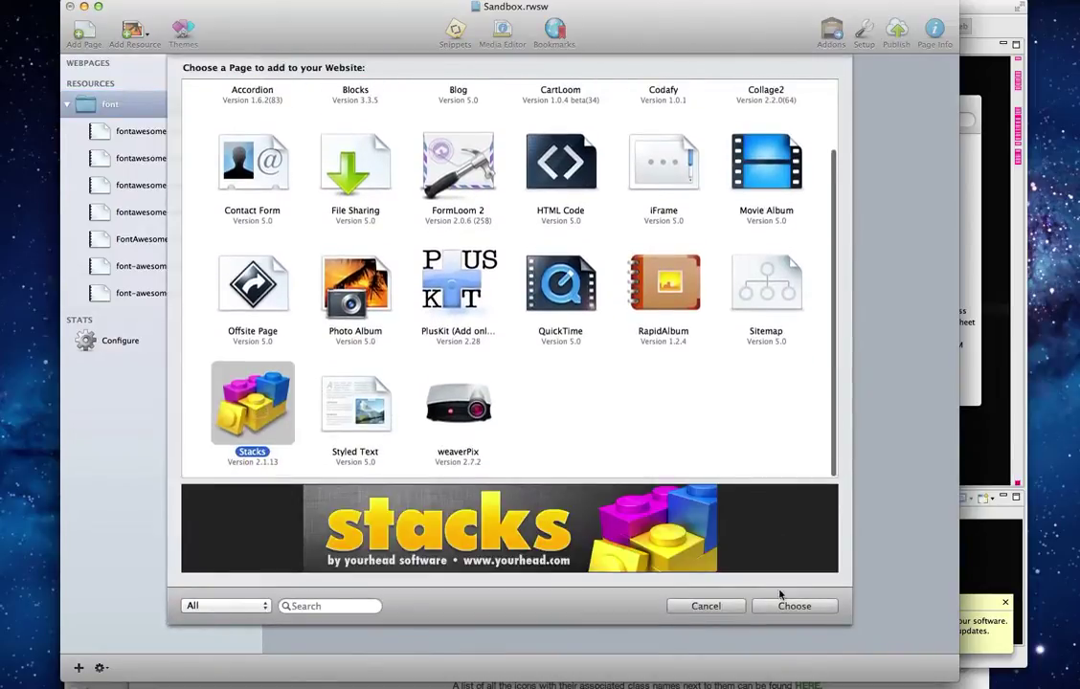
left_click(791, 606)
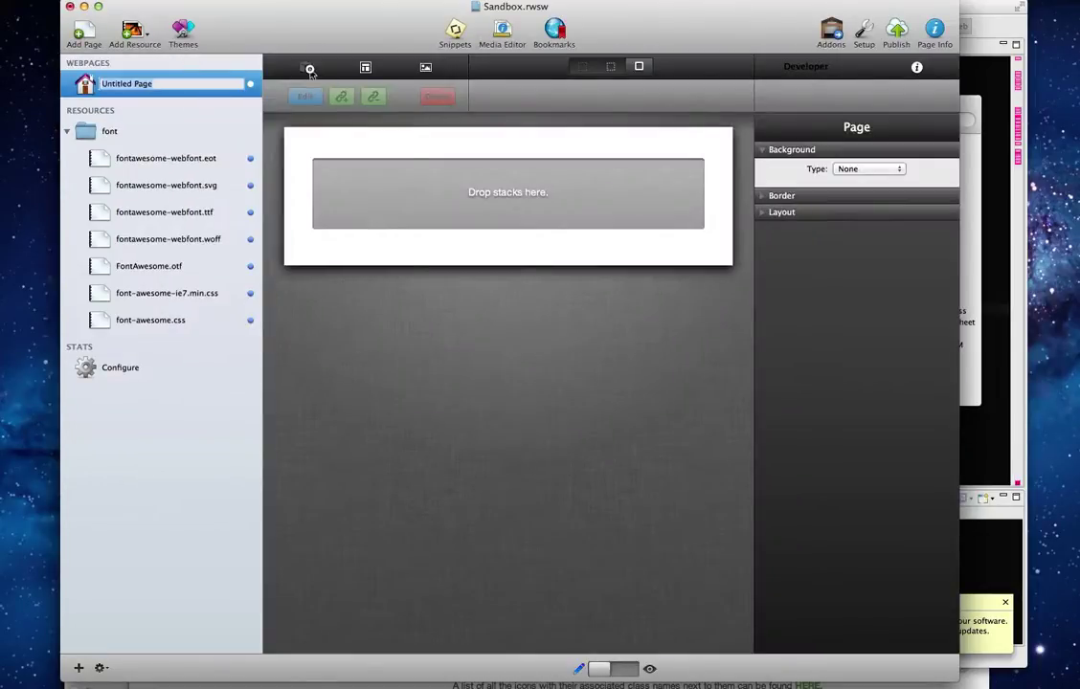
- Drag a Text stack onto the page and bring up the Page Info header settings
left_click(304, 67)
left_click_drag(251, 182, 516, 189)
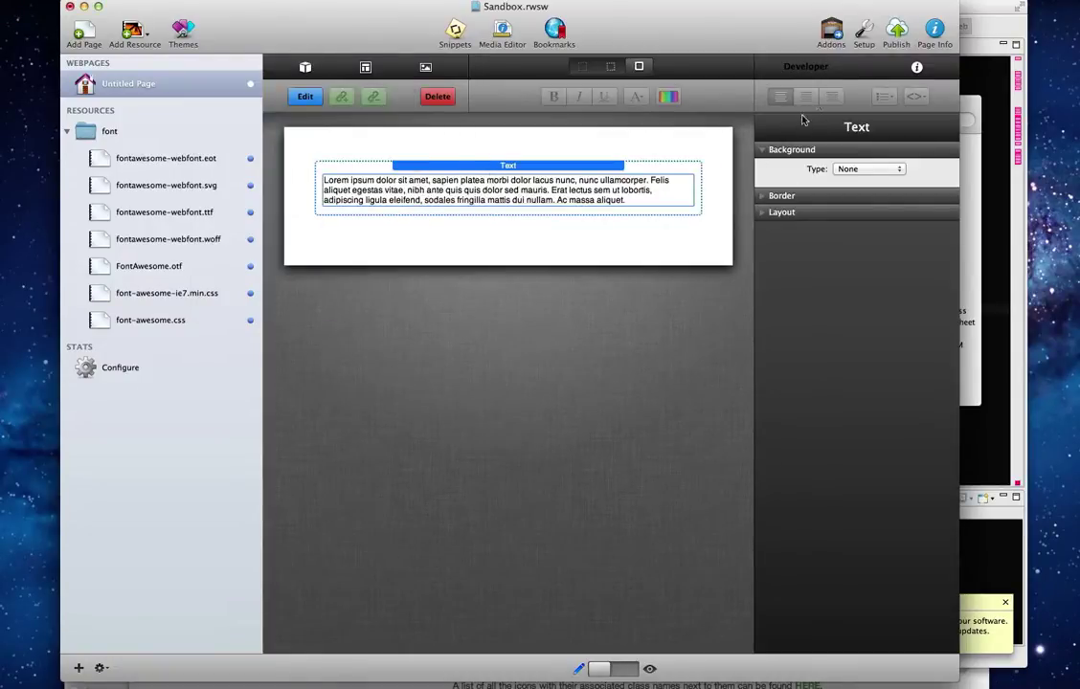
left_click(938, 36)
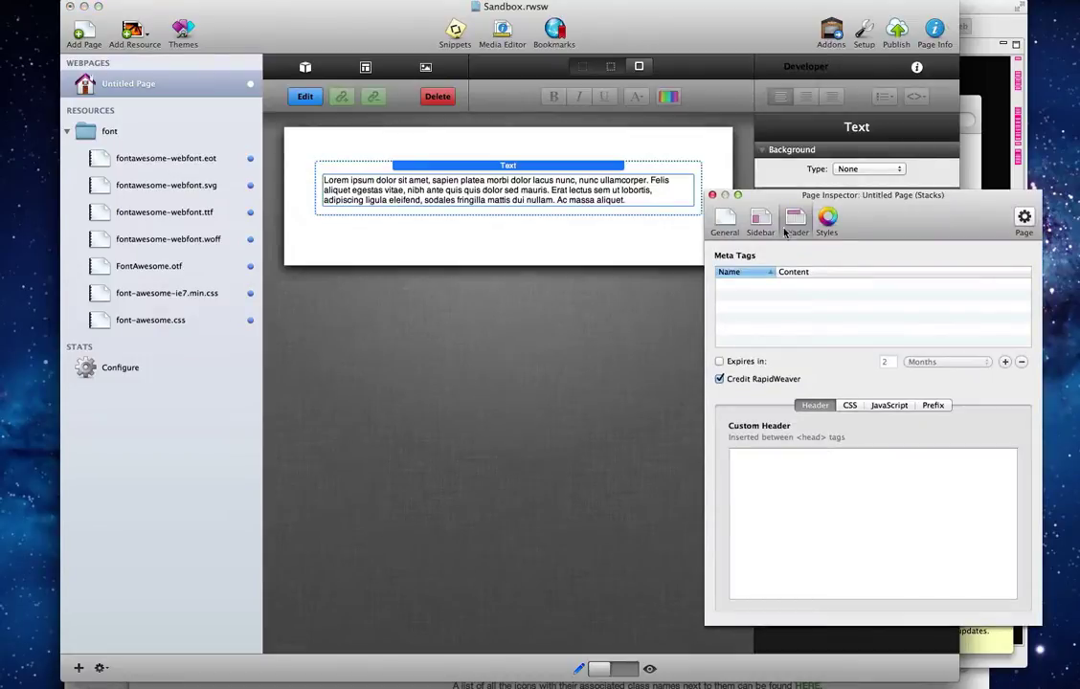
left_click_drag(762, 196, 738, 193)
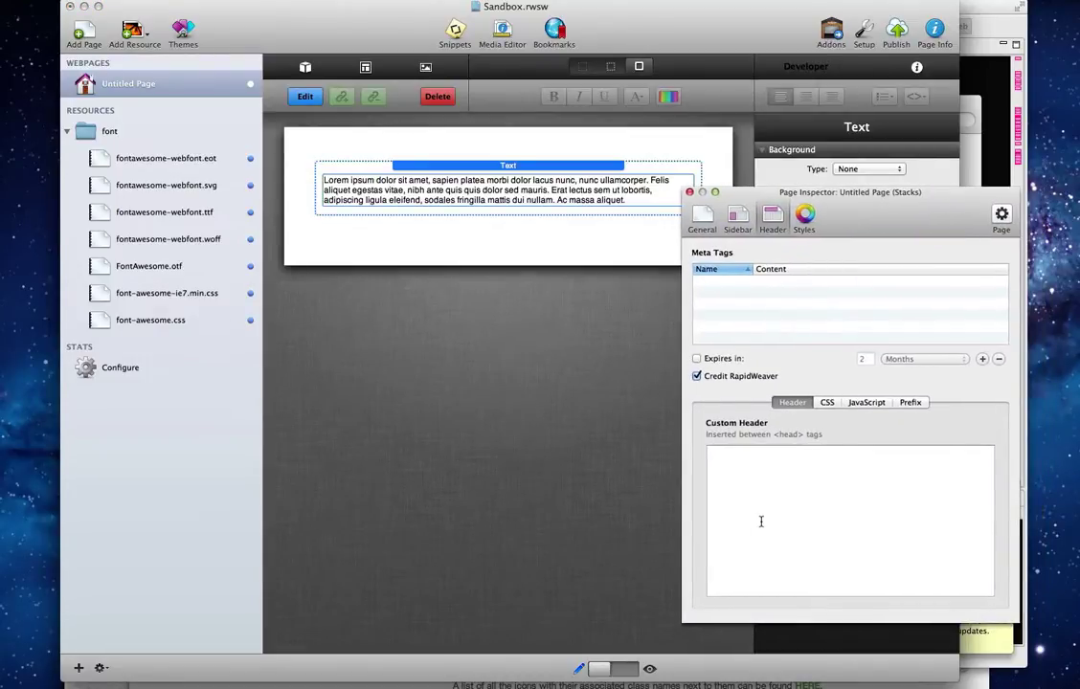
- Copy the four-line Font Awesome stylesheet code from the tutorial in Chrome
left_click(278, 682)
scroll(626, 384, "down", 4)
scroll(626, 384, "down", 12)
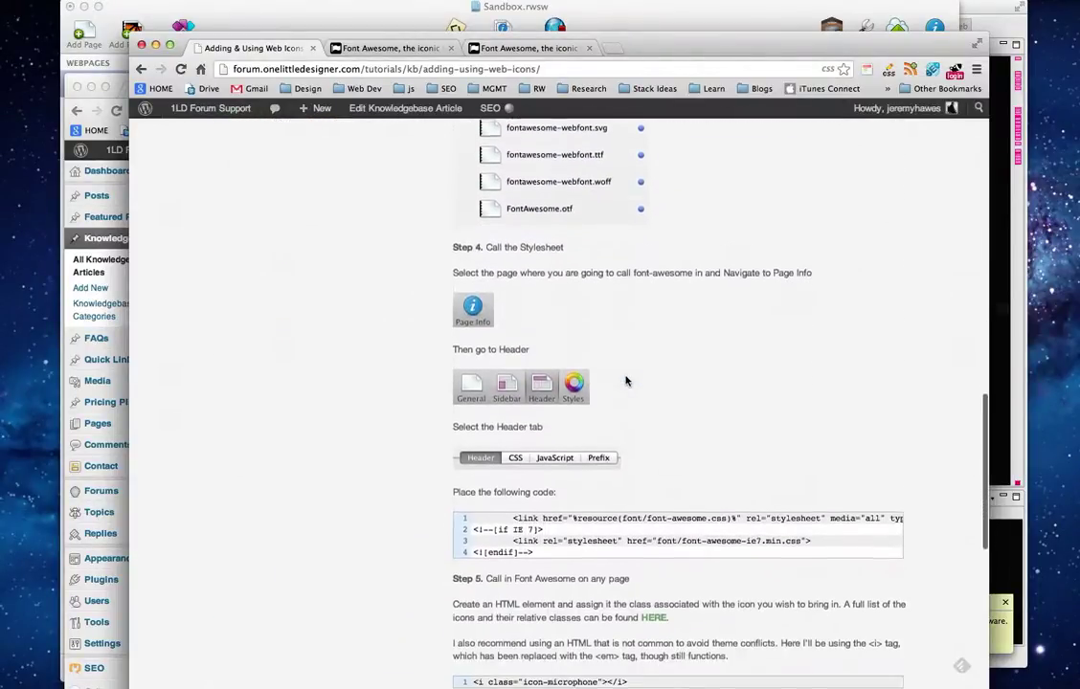
scroll(626, 383, "down", 2)
left_click_drag(534, 476, 515, 441)
key("super+c")
- Paste the stylesheet code into the page's Custom Header and check its %resource path
left_click(407, 684)
left_click(833, 472)
key("super+v")
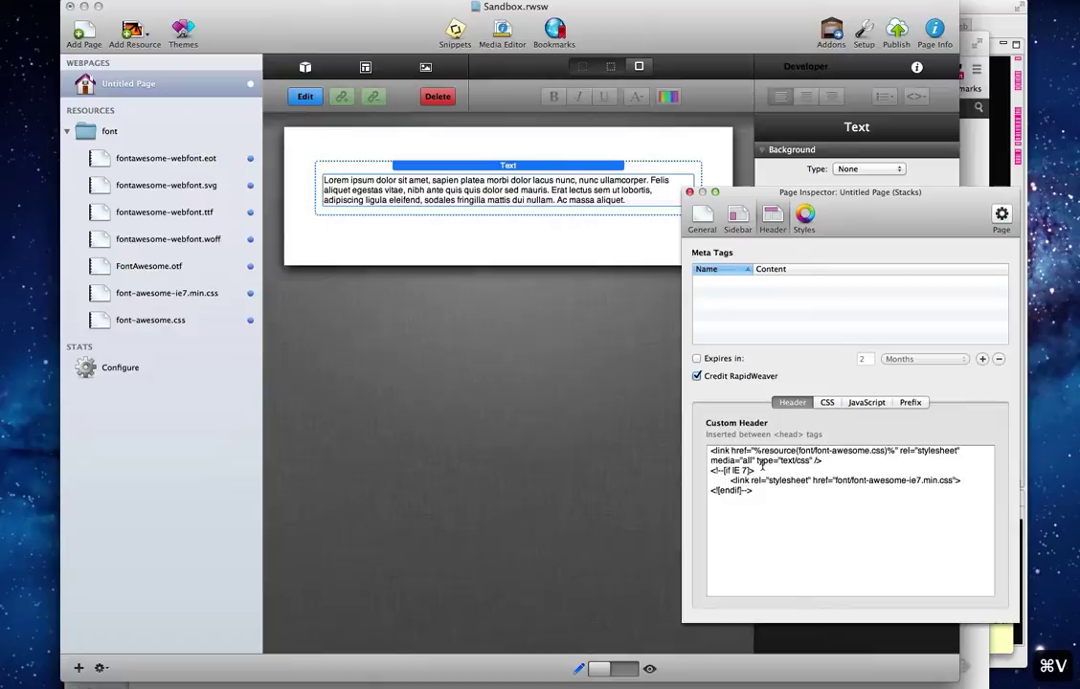
left_click_drag(755, 451, 795, 451)
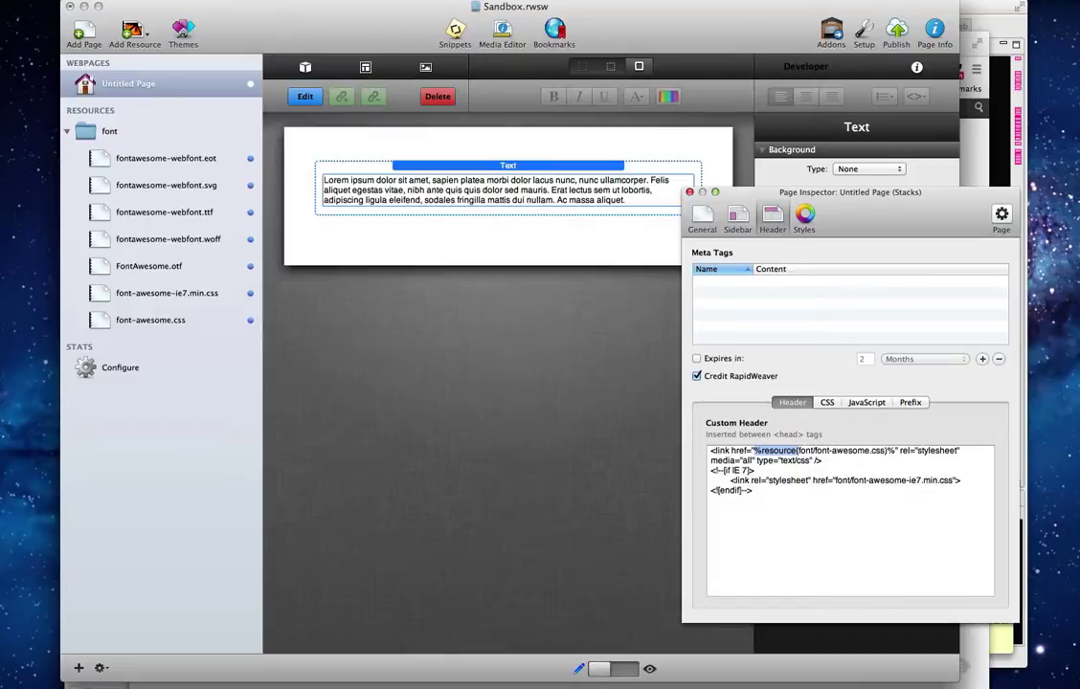
left_click(107, 125)
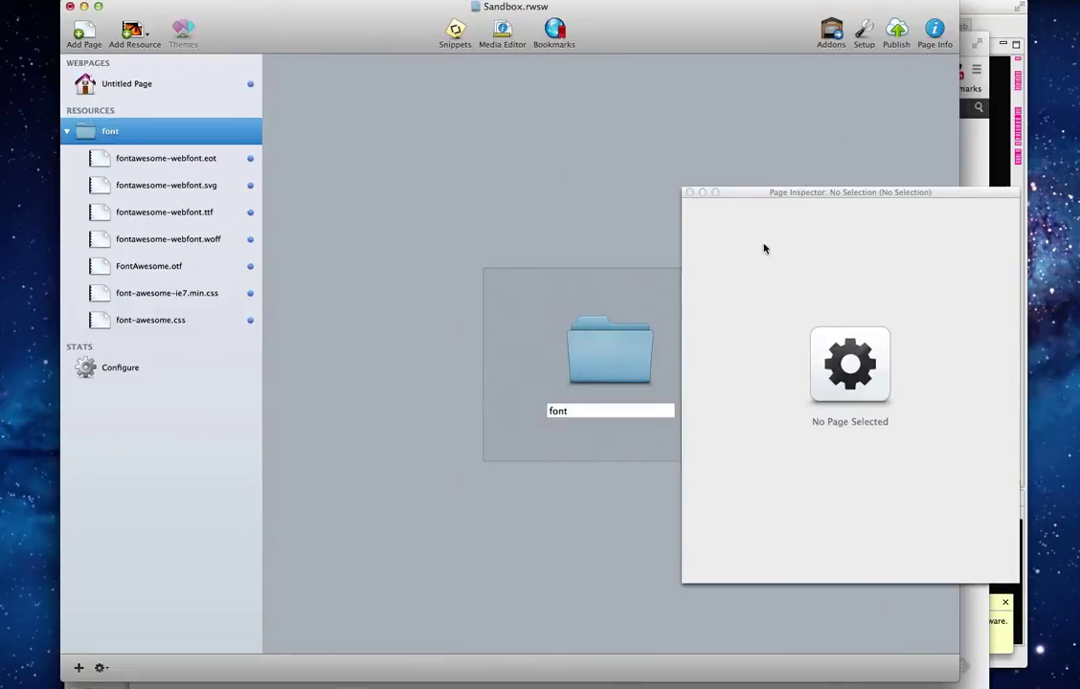
left_click(689, 193)
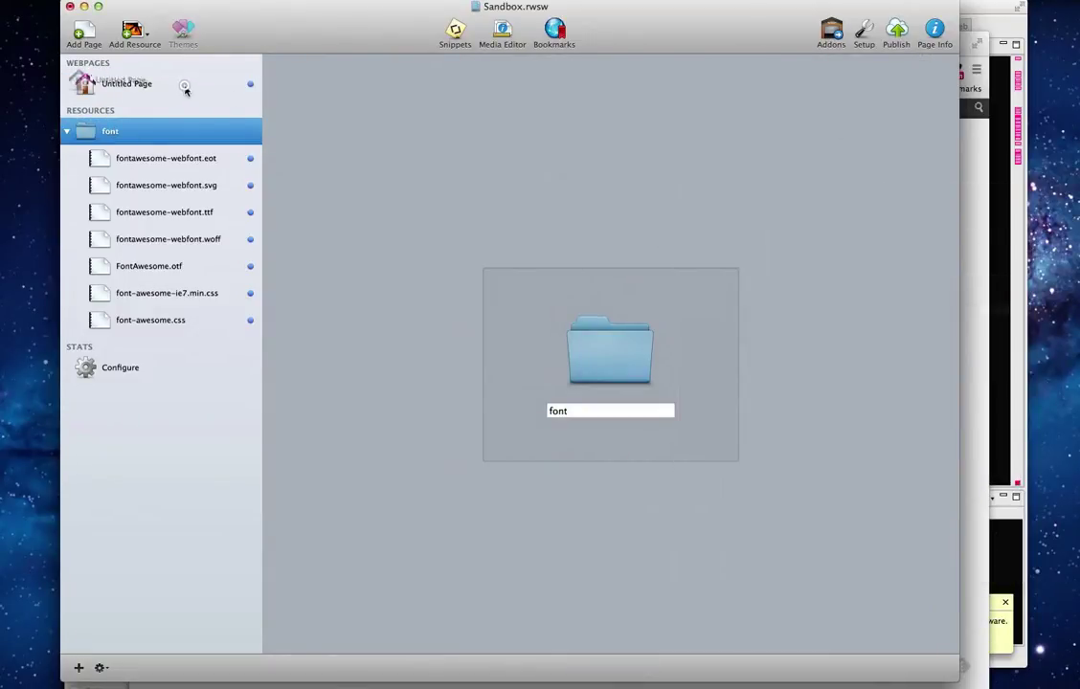
left_click(105, 83)
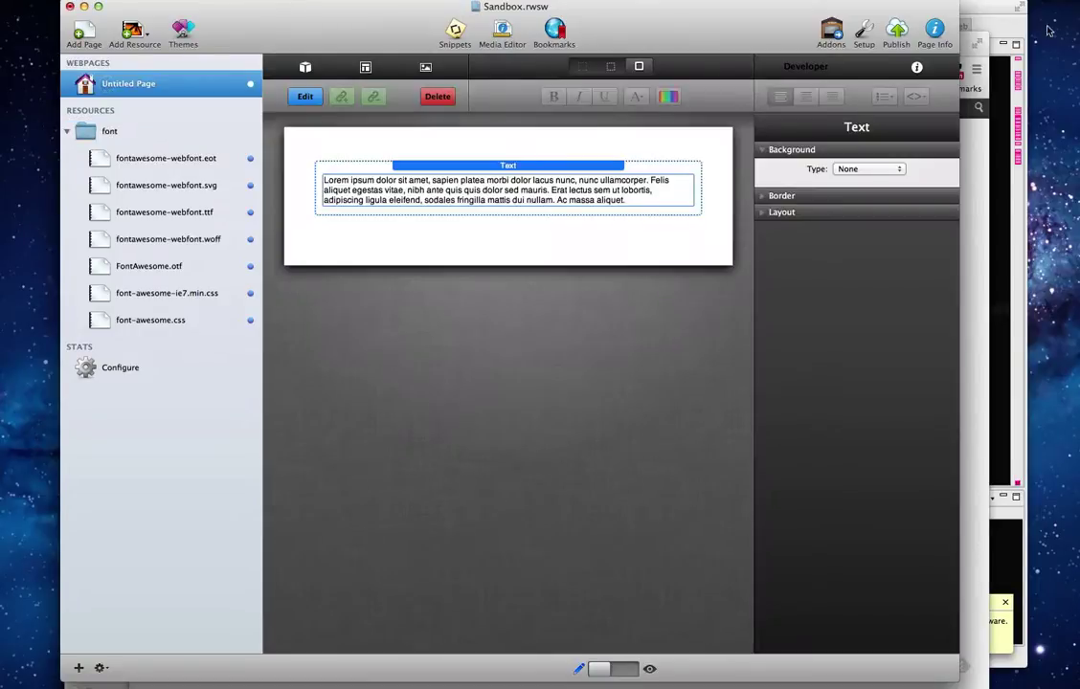
left_click(935, 30)
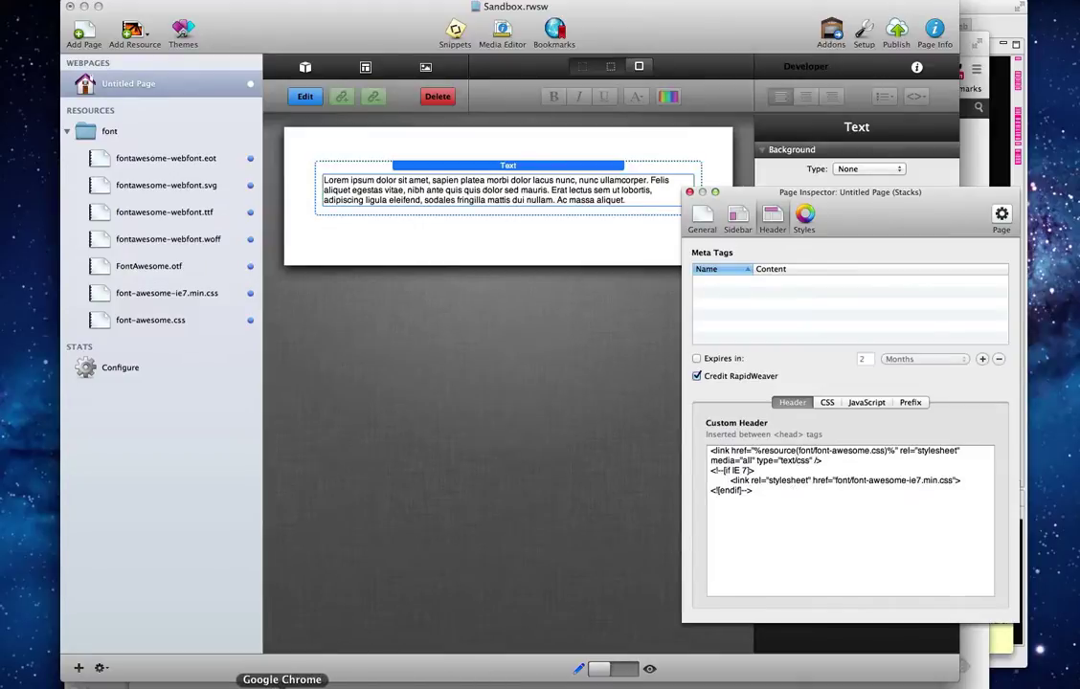
- Copy the <i class="icon-microphone"></i> line from the tutorial
left_click(289, 680)
scroll(481, 506, "down", 3)
left_click_drag(628, 529, 471, 529)
key("super+c")
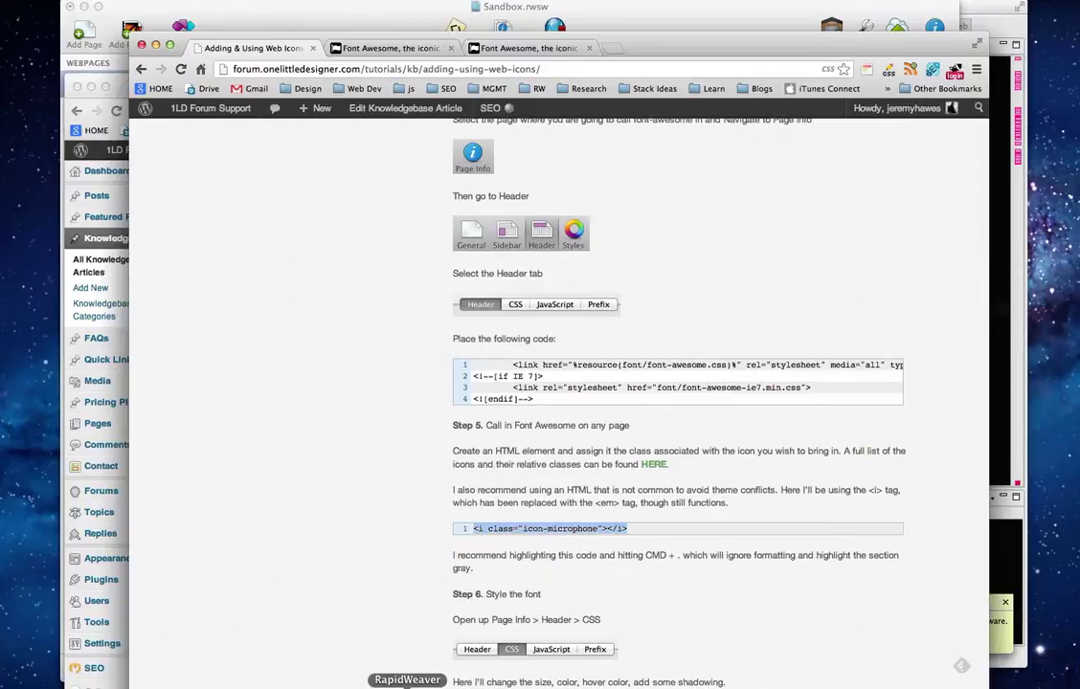
- Replace the Text stack's lorem ipsum paragraph with the pasted icon-microphone tag
left_click(407, 686)
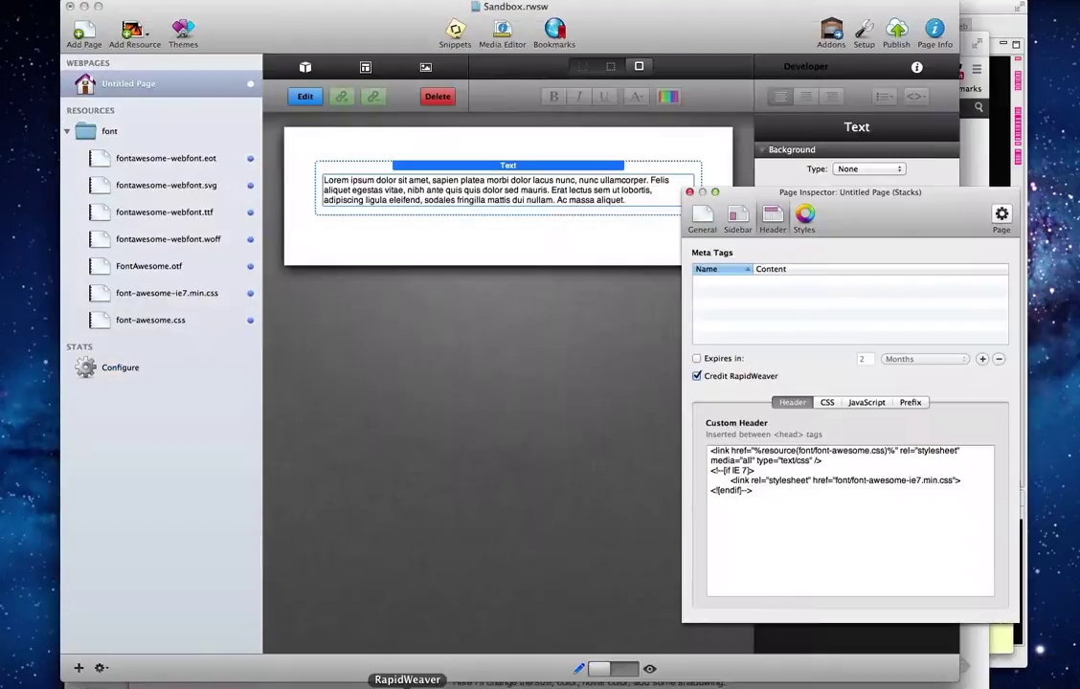
double_click(595, 199)
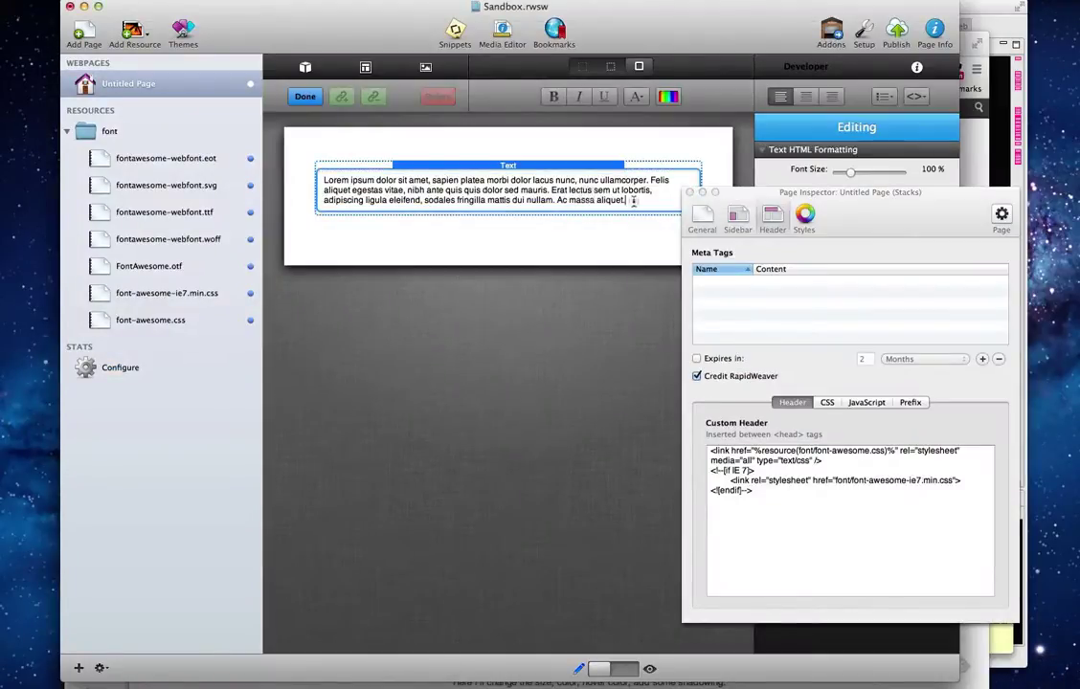
left_click_drag(630, 201, 317, 175)
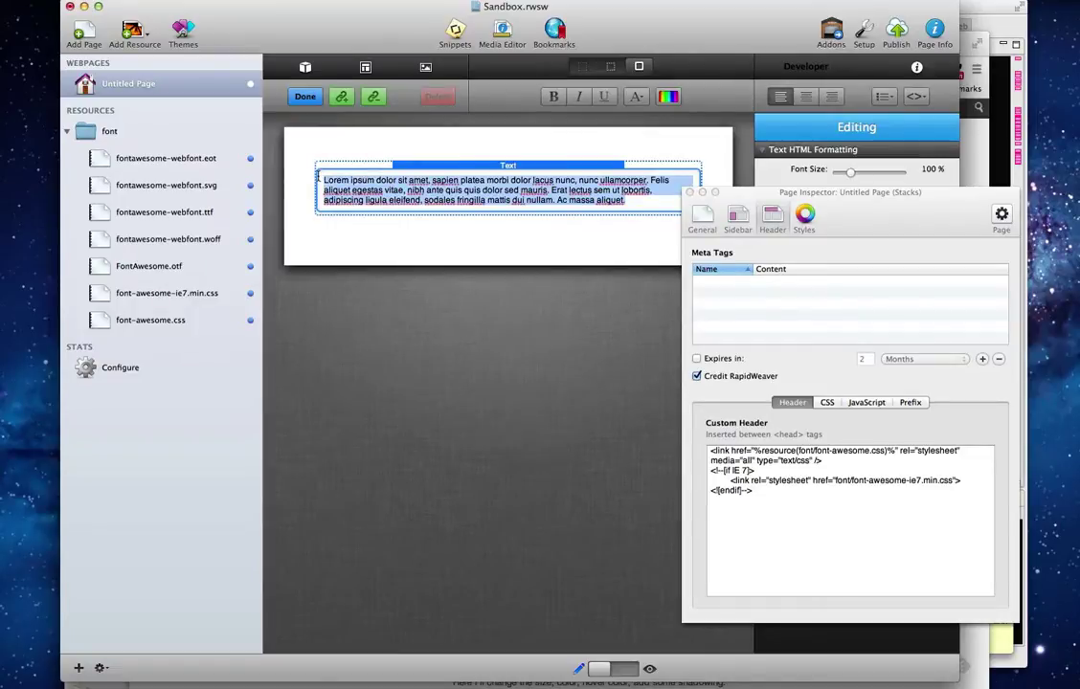
key("super+v")
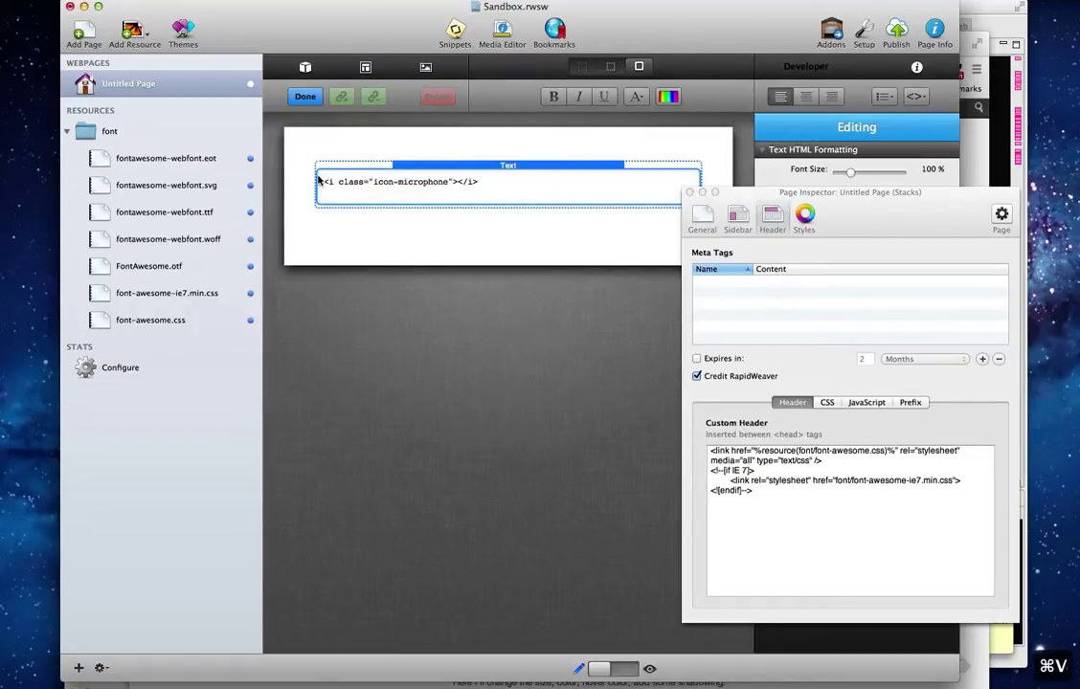
key("BackSpace")
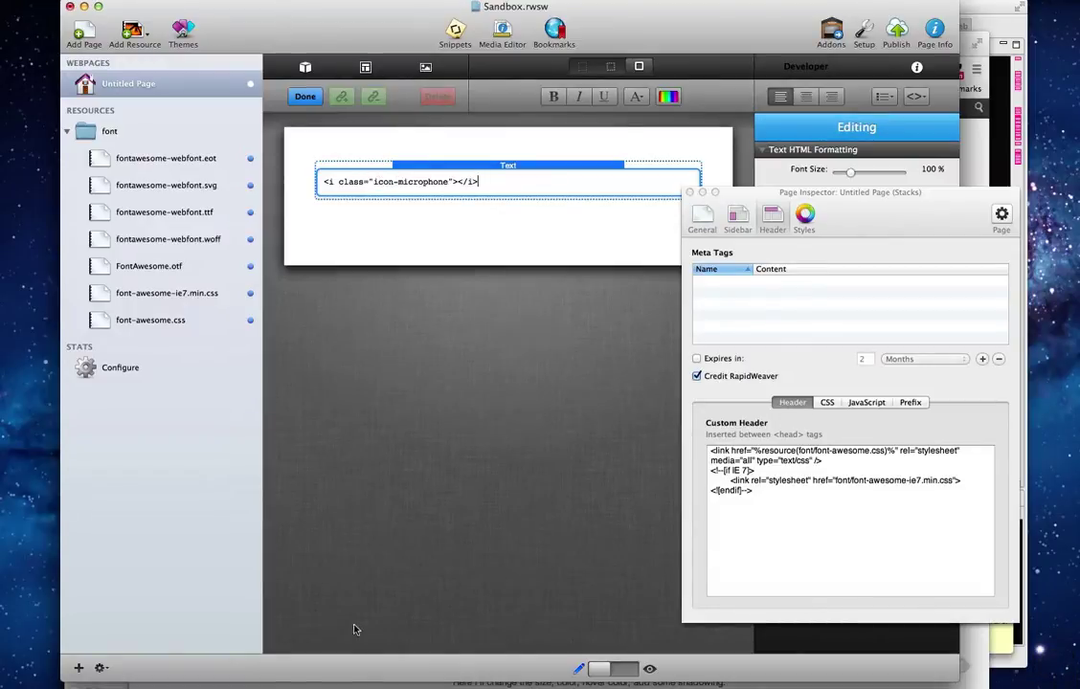
- Browse the Font Awesome Icons page for icon-microphone, then return to RapidWeaver
left_click(282, 670)
left_click(388, 48)
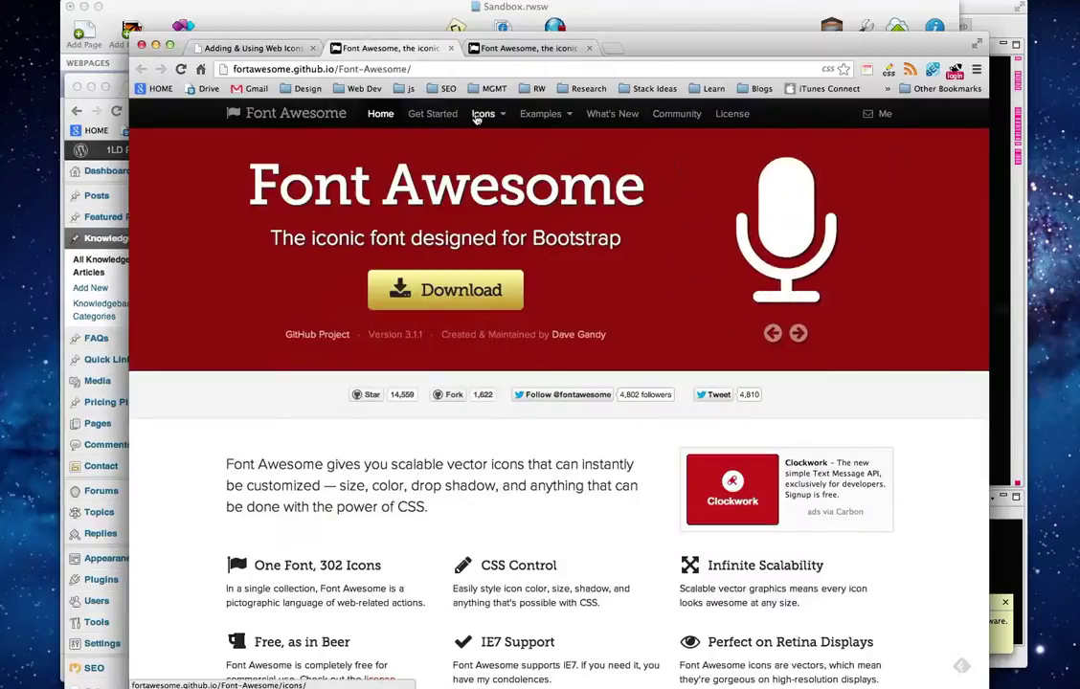
left_click(479, 113)
scroll(520, 431, "down", 3)
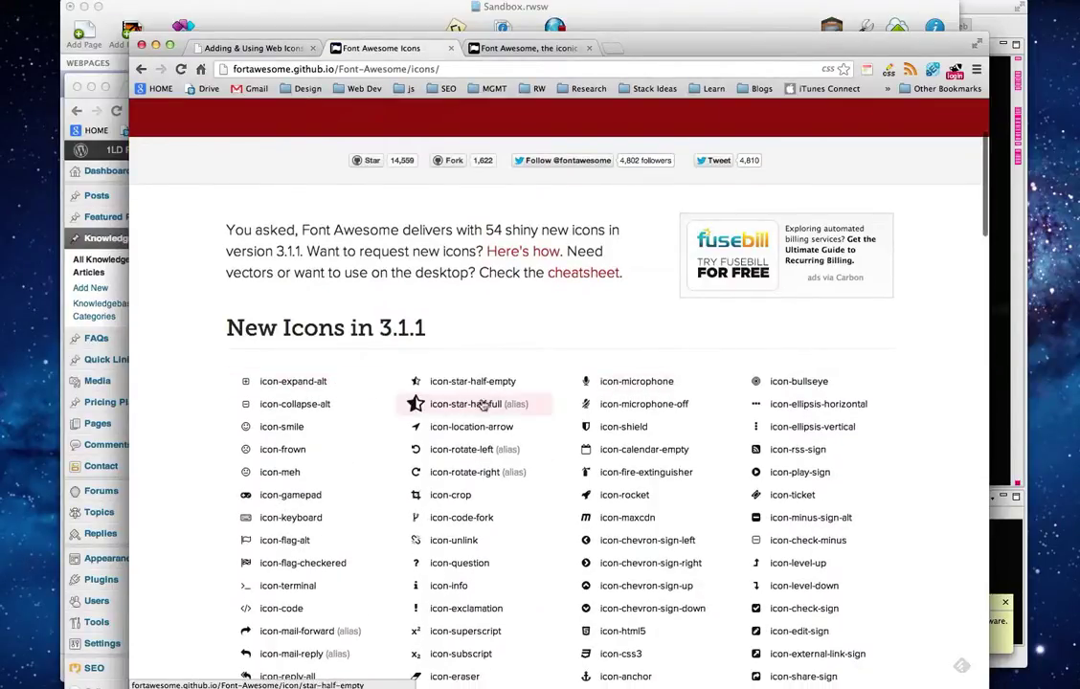
scroll(475, 417, "down", 10)
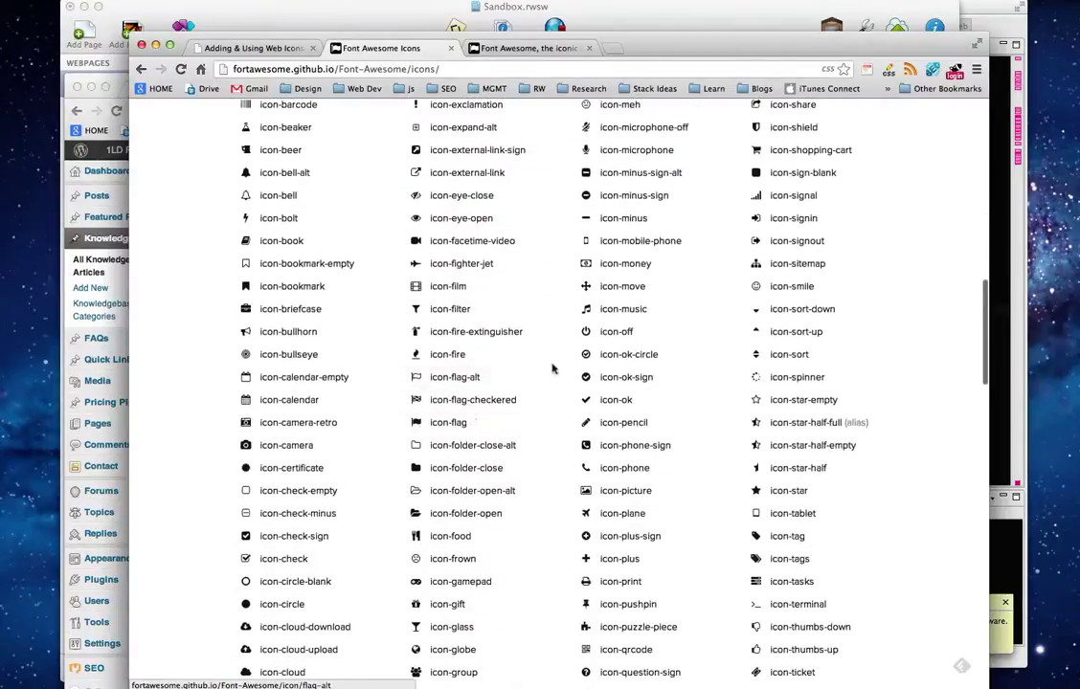
scroll(598, 373, "up", 3)
scroll(598, 373, "up", 10)
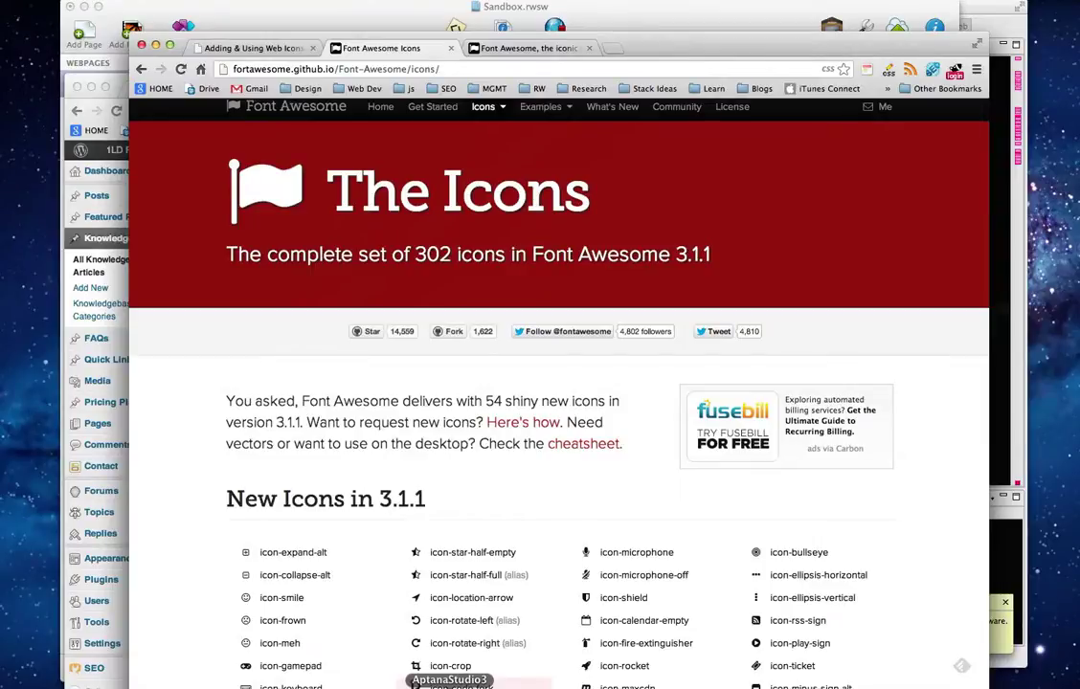
left_click(408, 686)
- Set the <i class="icon-microphone"></i> line to ignore formatting so it renders as HTML
left_click_drag(496, 186, 282, 182)
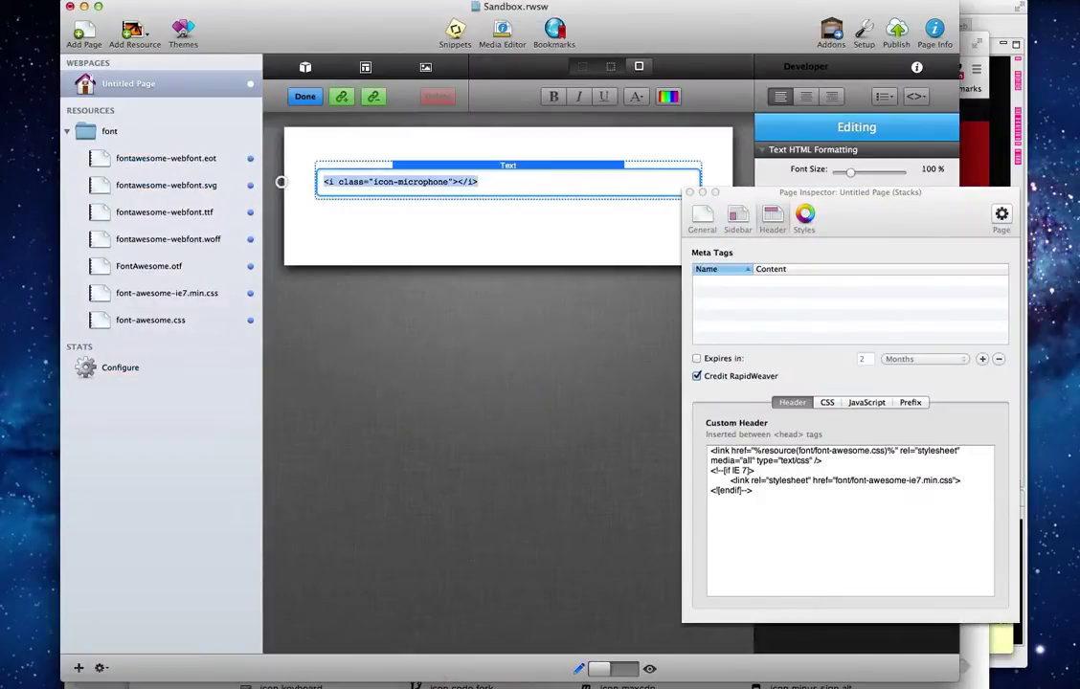
key("super+c")
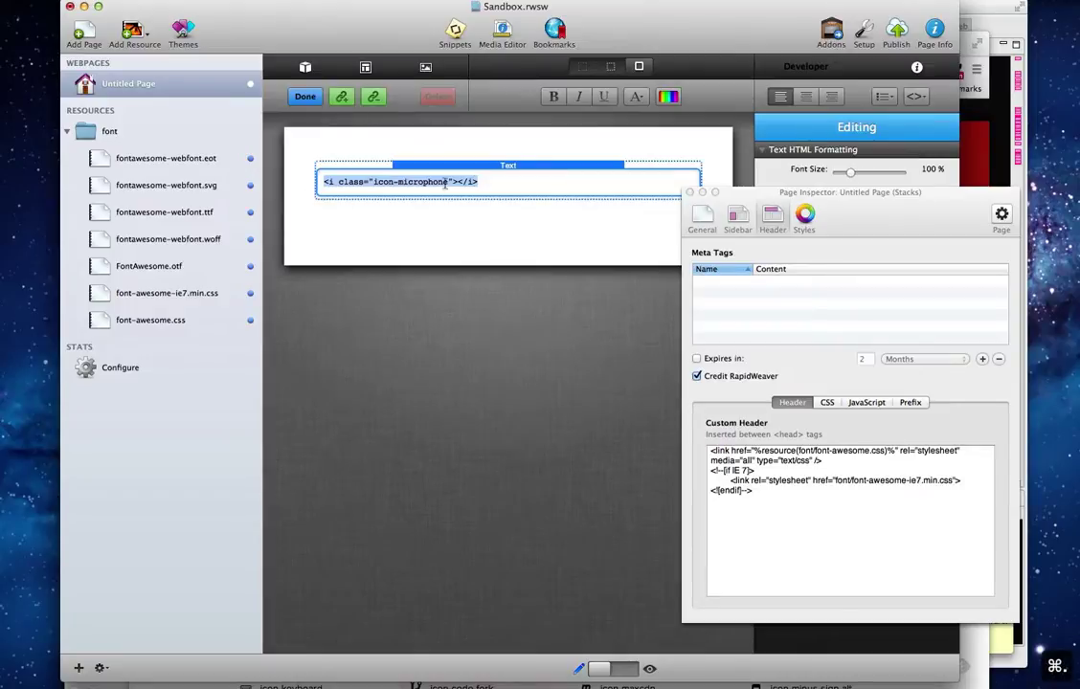
left_click(489, 188)
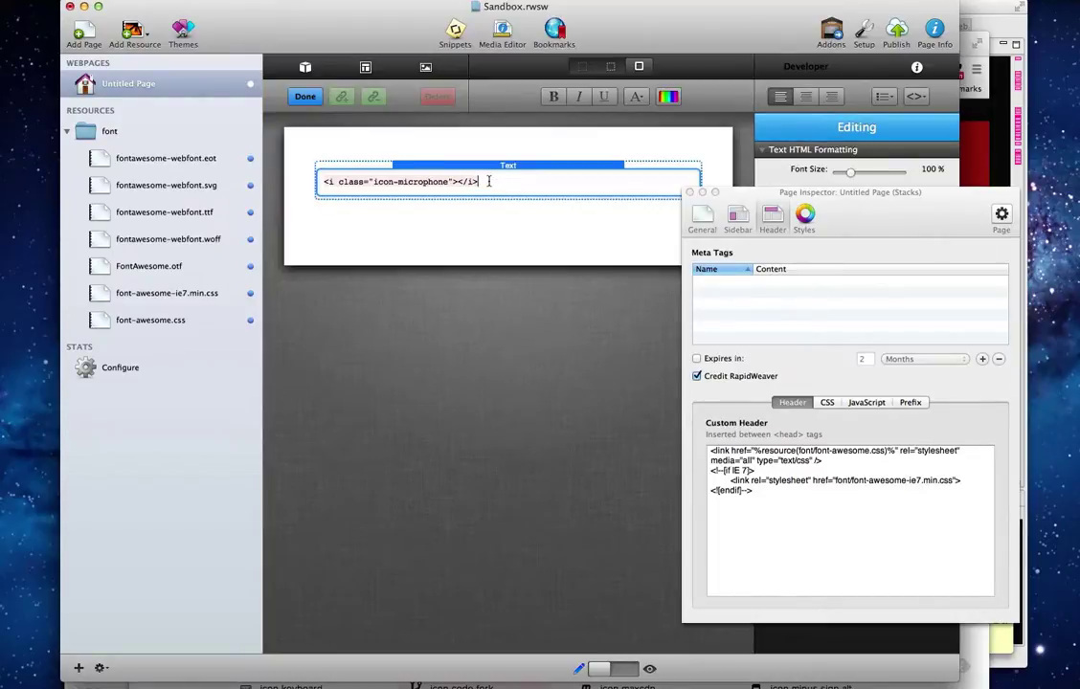
- Copy the eight-line .icon-microphone CSS block from the Adding & Using Web Icons tutorial in Chrome
left_click(283, 682)
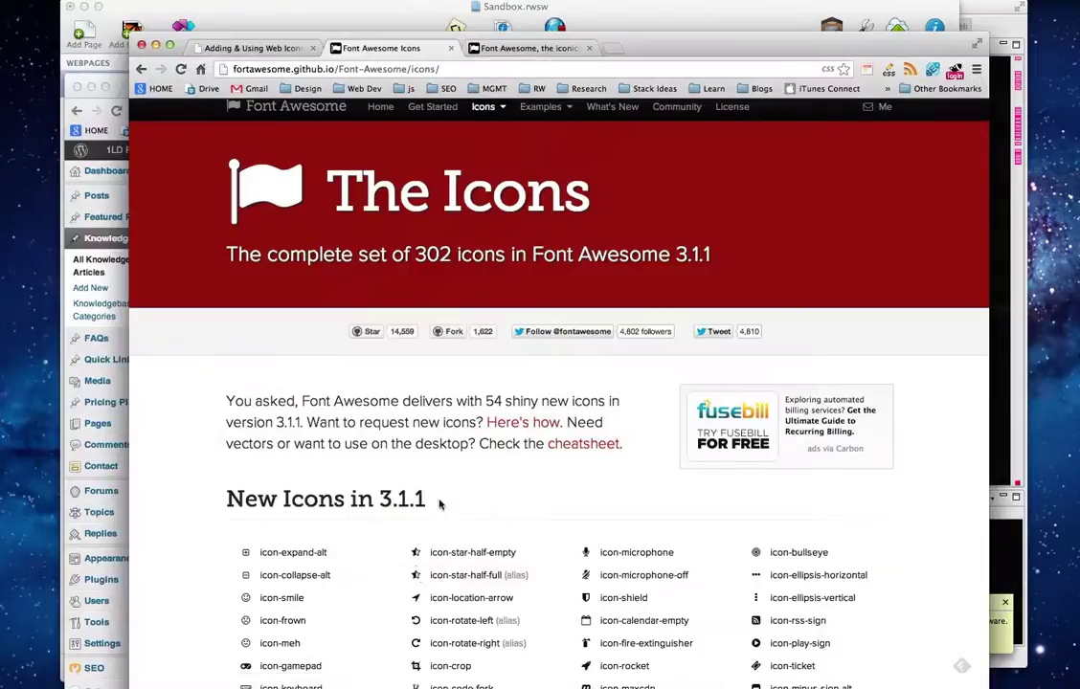
left_click(234, 48)
scroll(586, 459, "down", 5)
scroll(485, 532, "down", 2)
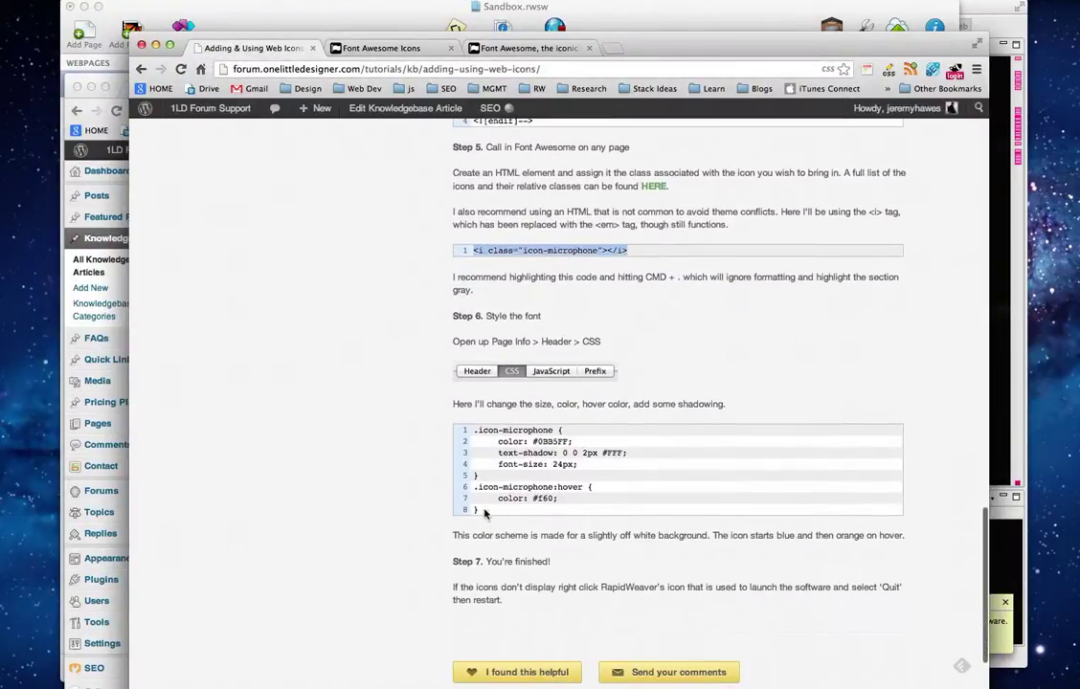
left_click_drag(485, 514, 475, 432)
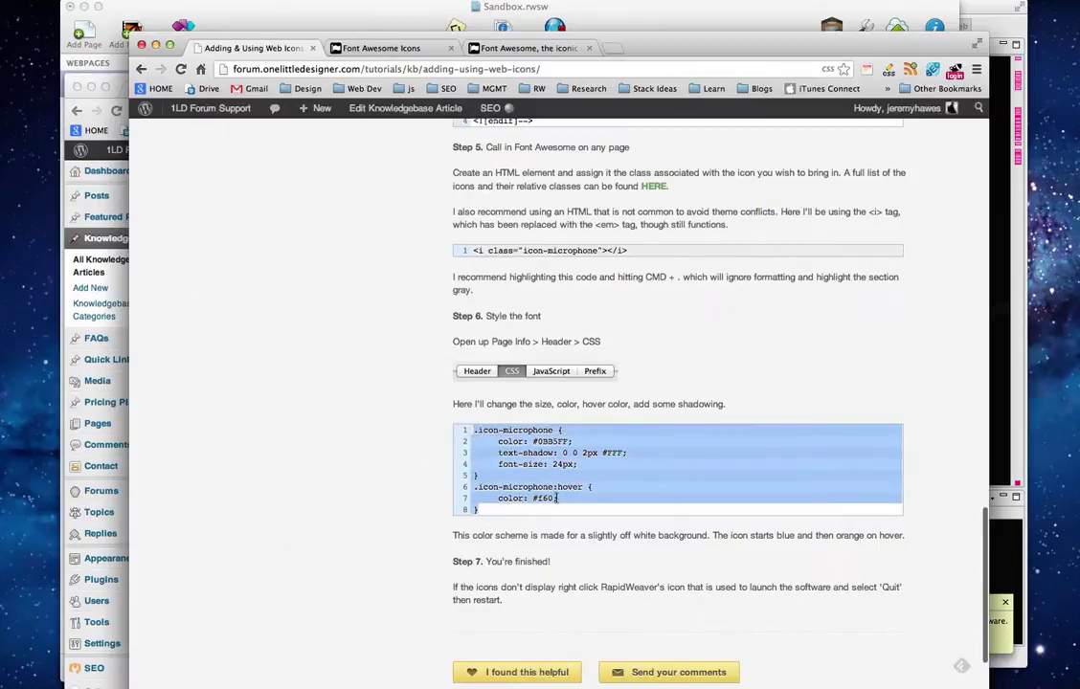
key("super+c")
- Paste the .icon-microphone rules into the RapidWeaver page's Custom CSS box
left_click(349, 683)
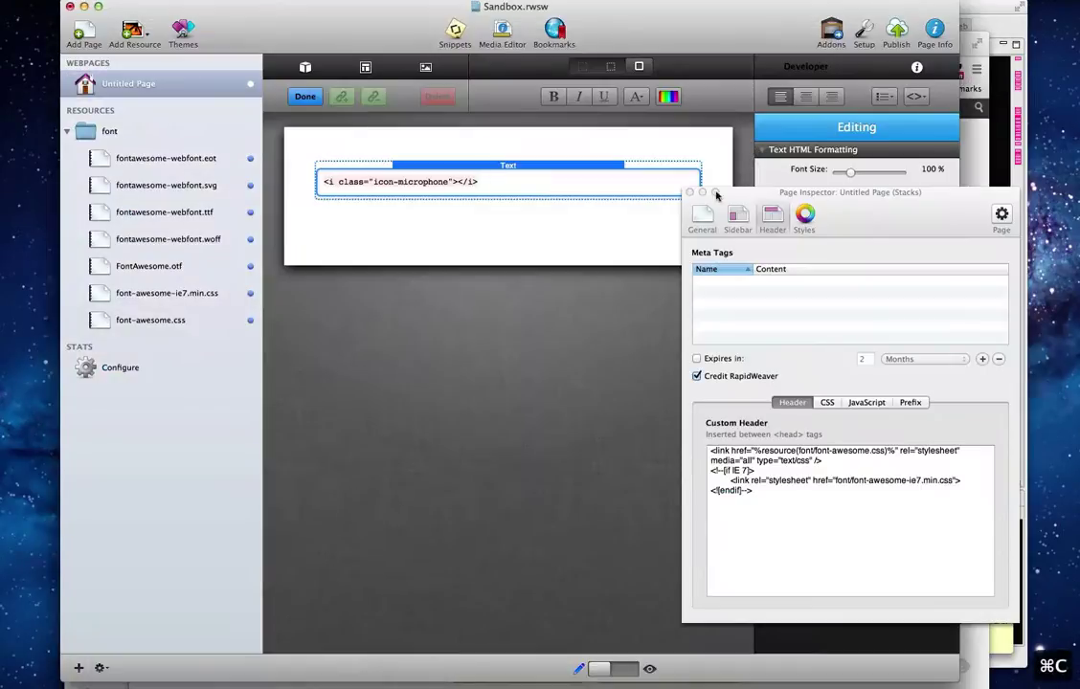
left_click(827, 402)
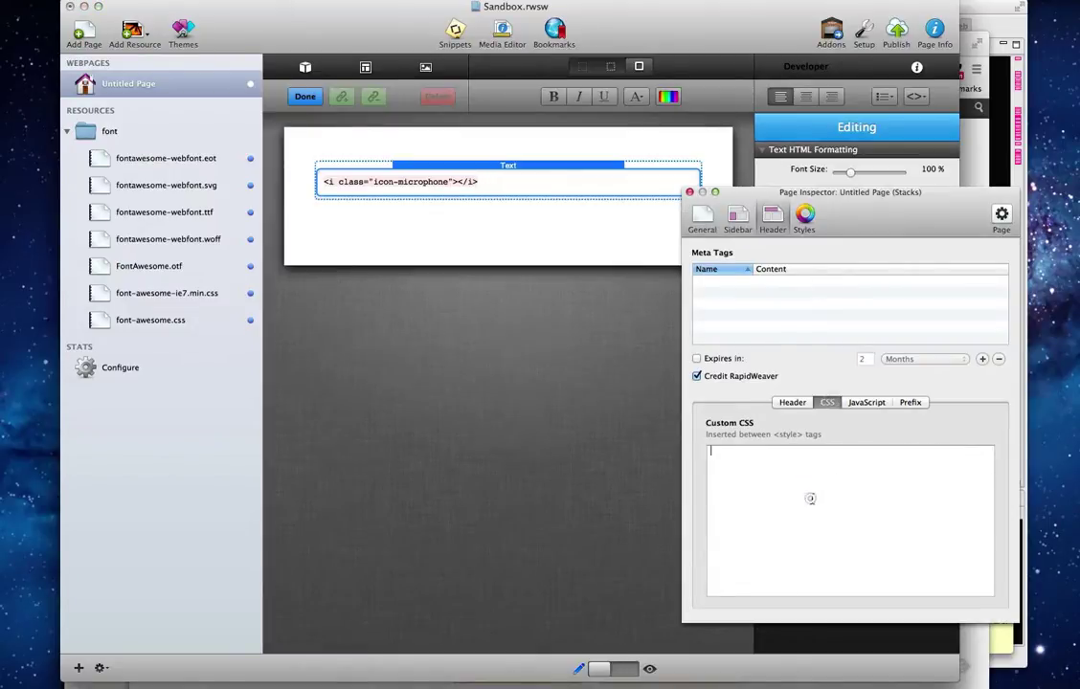
key("super+v")
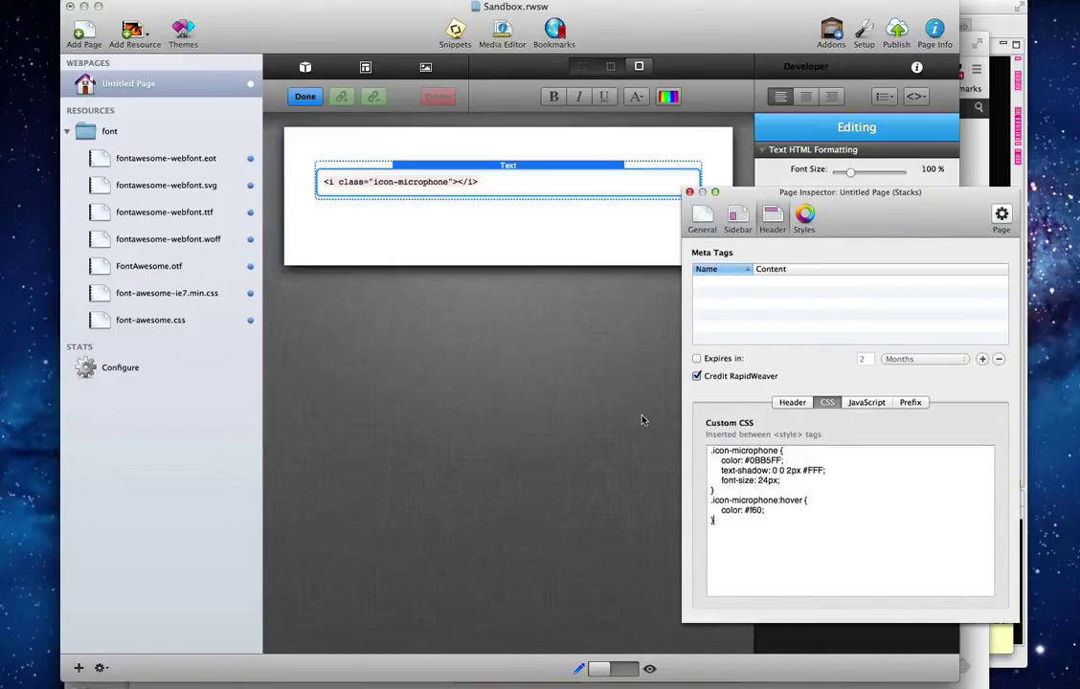
- Save the project, quit and relaunch RapidWeaver, then preview the page with the microphone icon
left_click(536, 251)
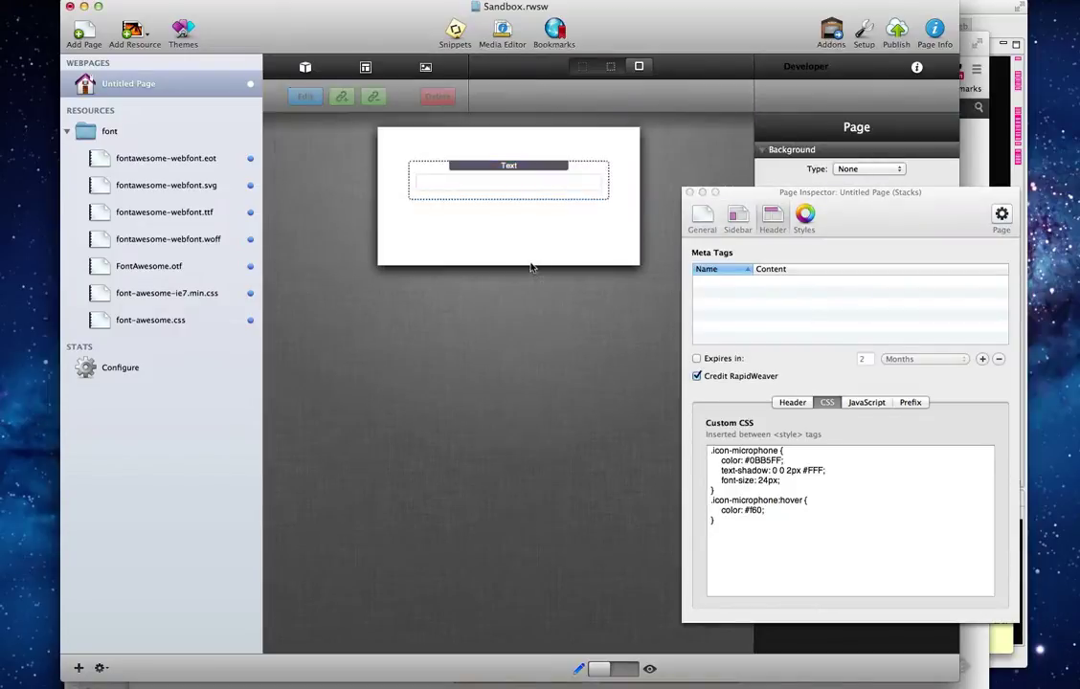
key("super+s")
right_click(403, 681)
left_click(414, 672)
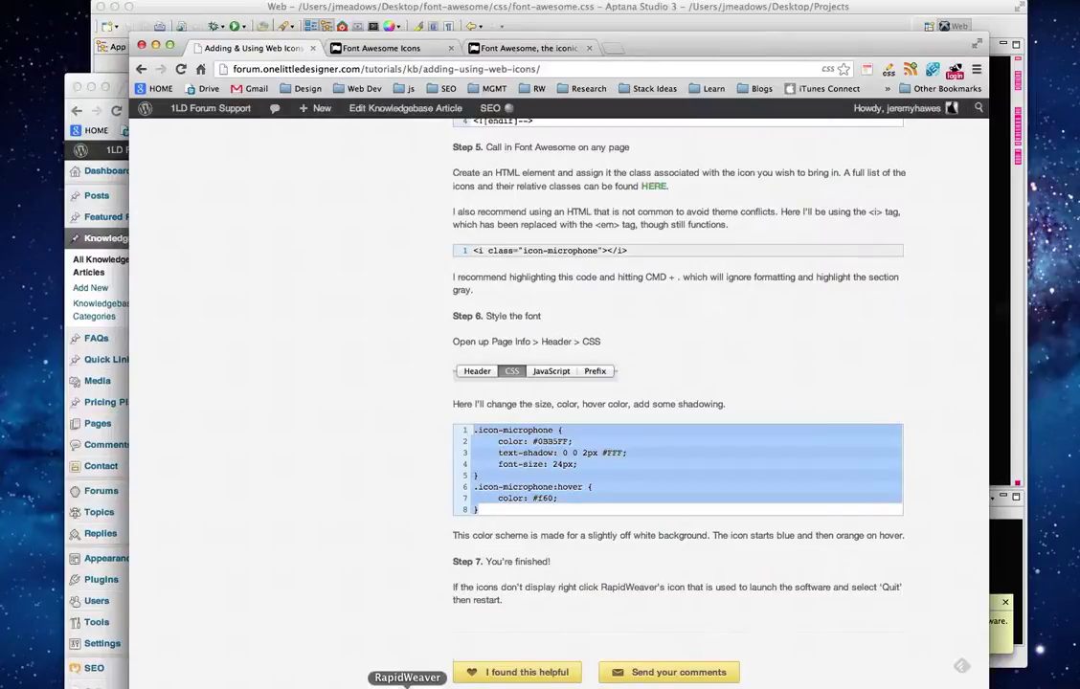
left_click(407, 686)
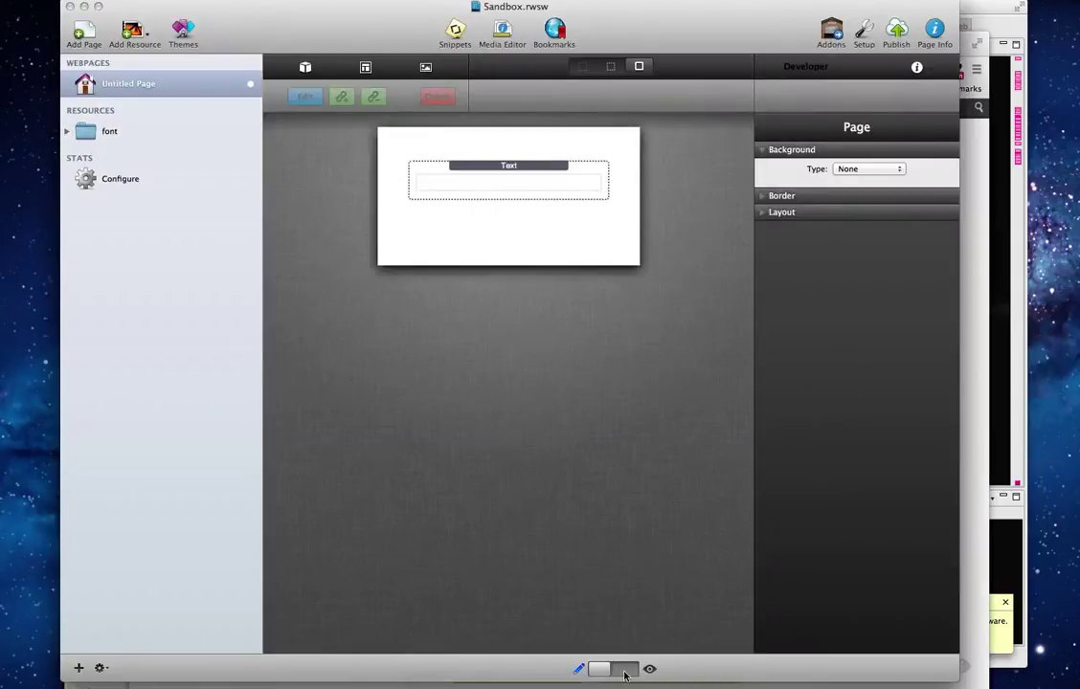
left_click(623, 671)
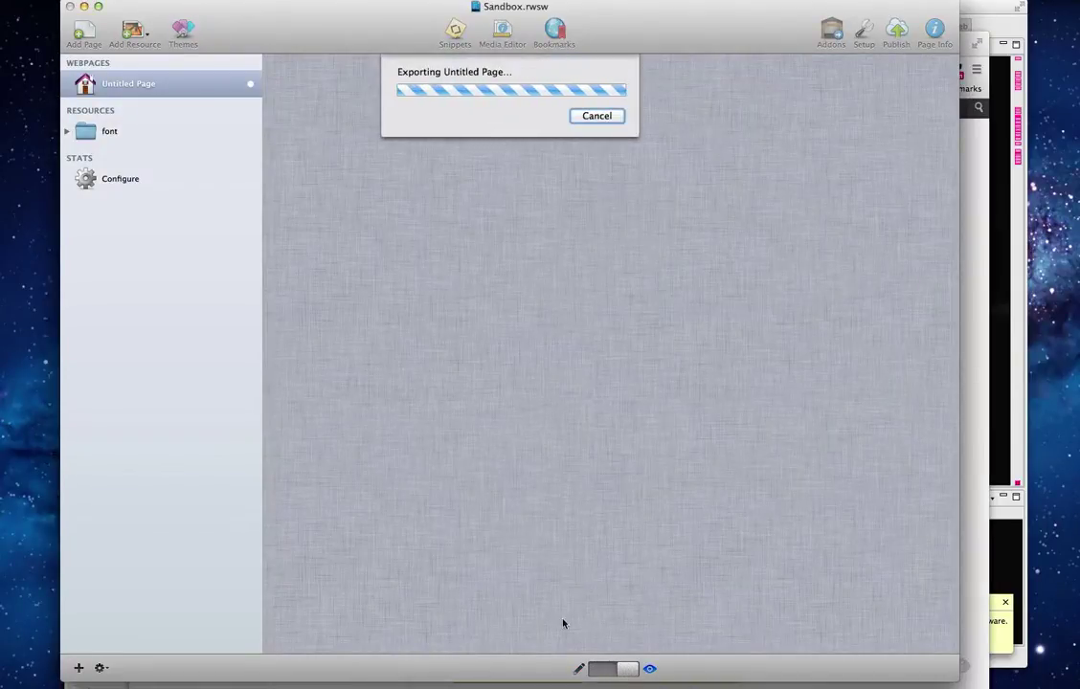